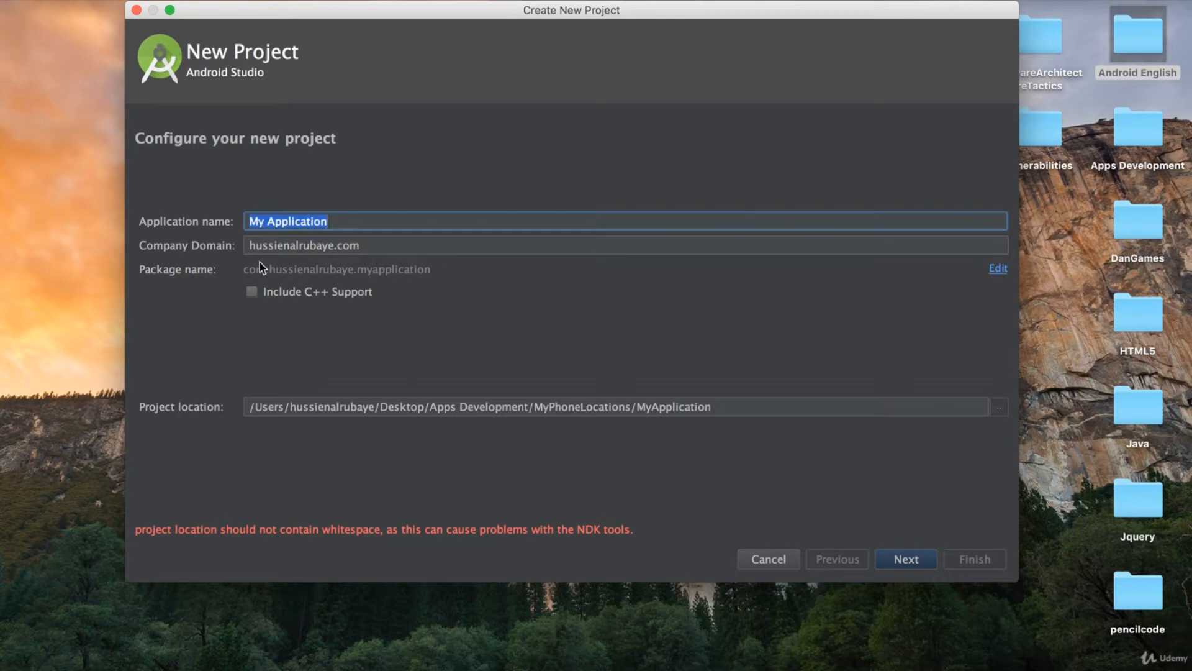
- Name the application MyTracker and shorten the package name by removing the first name from its company part
text(MyTr)
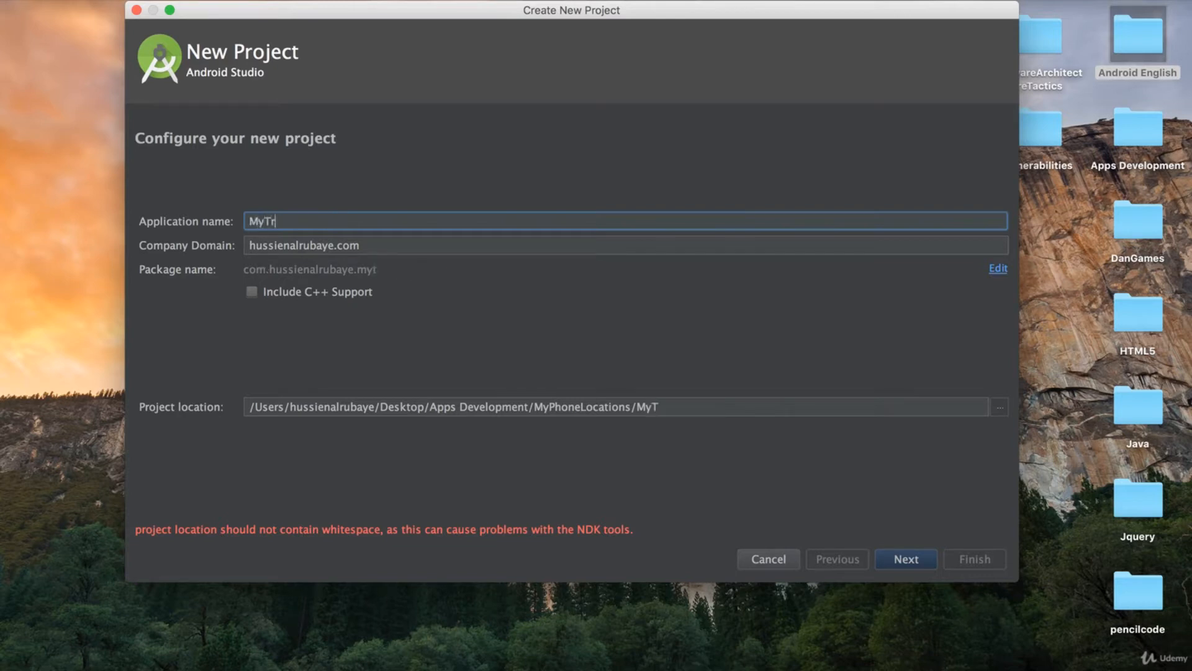
text(acker)
click(1000, 271)
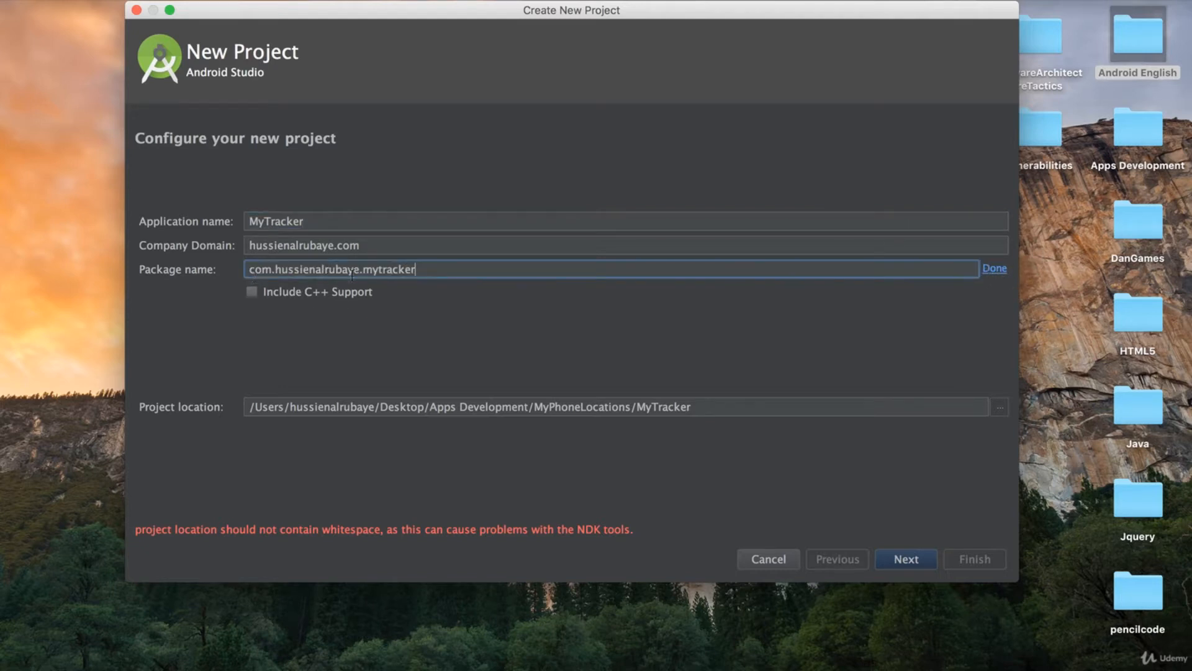
drag(319, 269, 280, 268)
key(BackSpace)
key(BackSpace)
text(a)
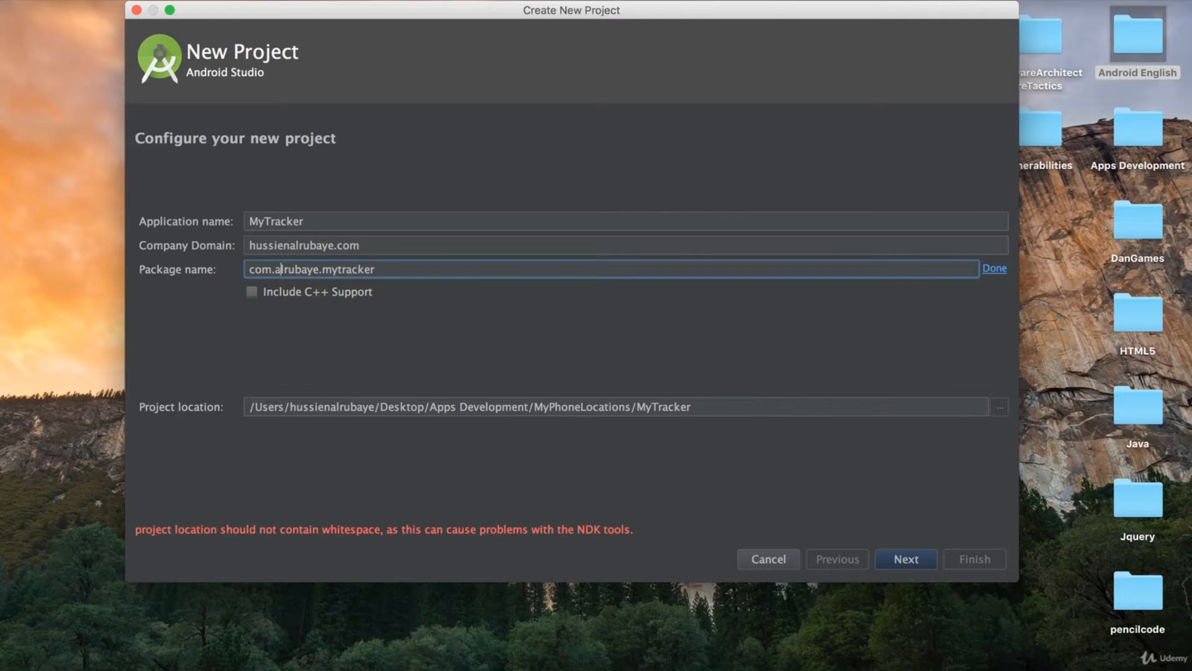
- Set the project location to the MyTracker folder inside Desktop/Android English/Source Code
click(522, 406)
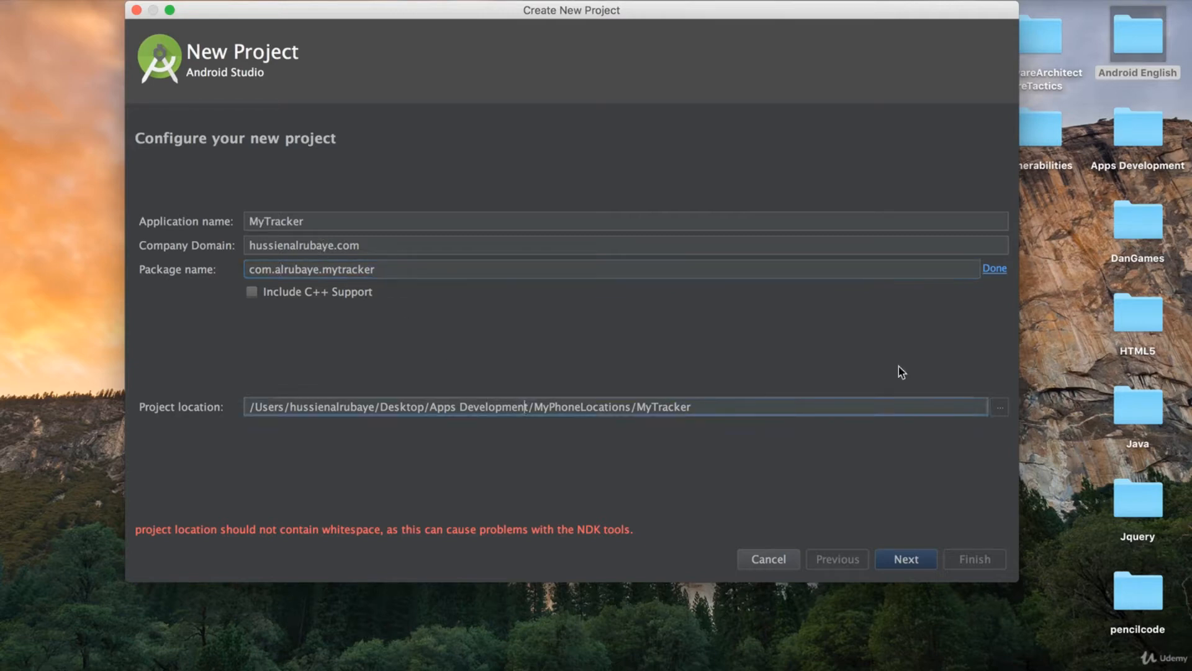
click(998, 407)
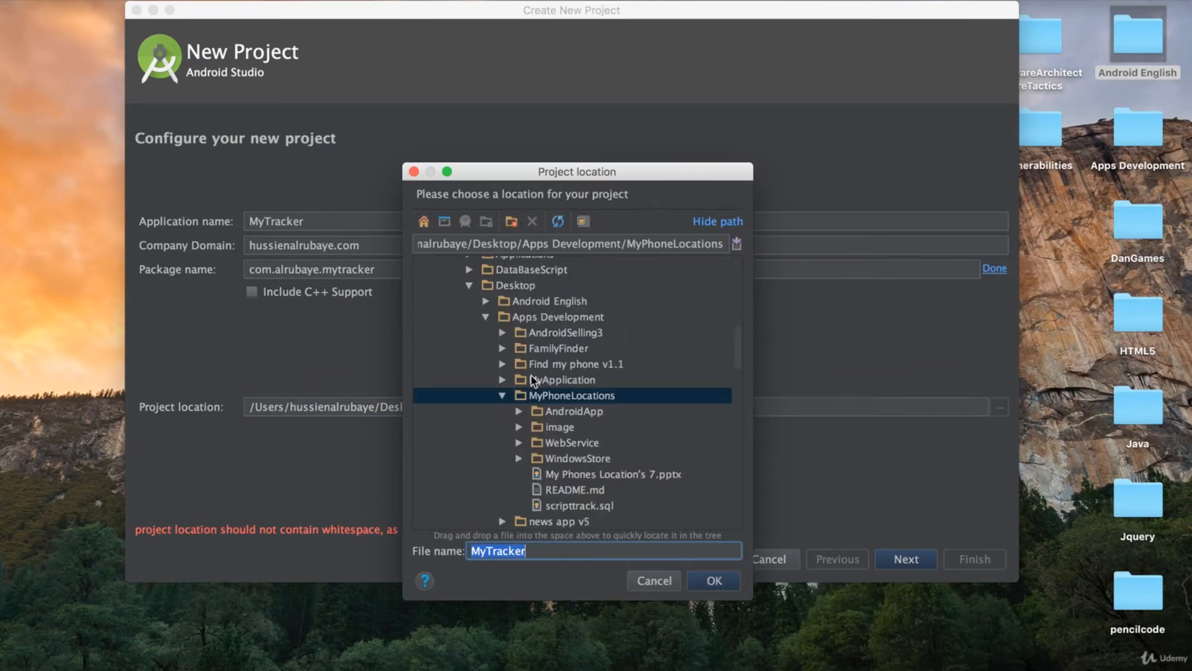
click(542, 440)
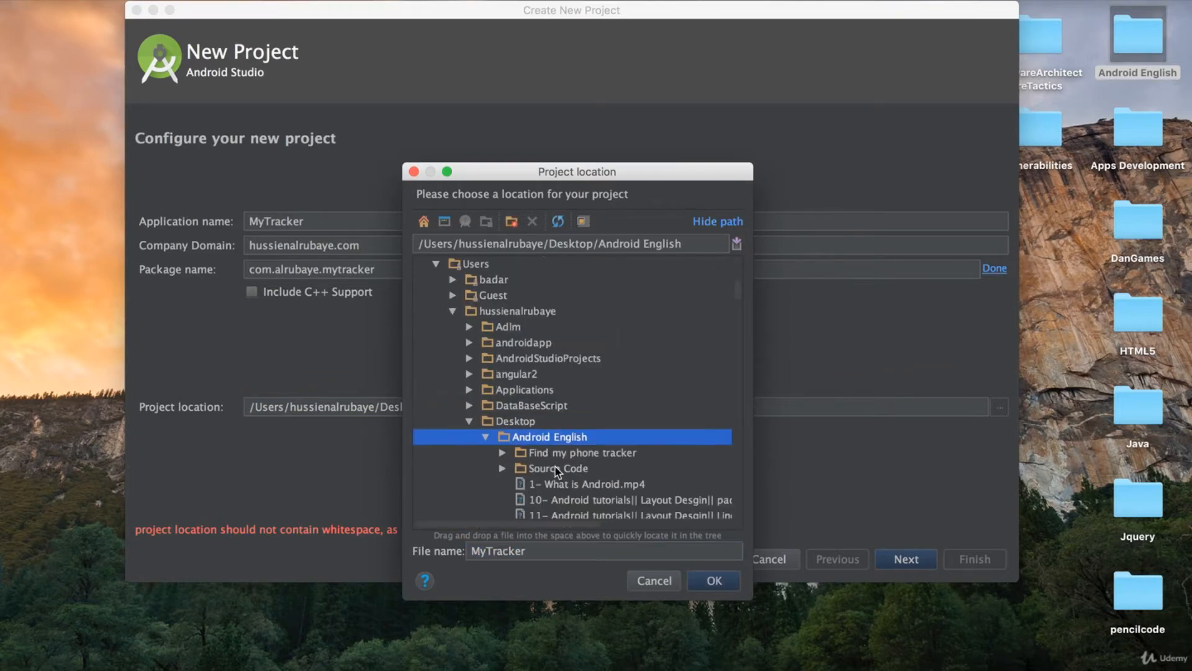
click(557, 470)
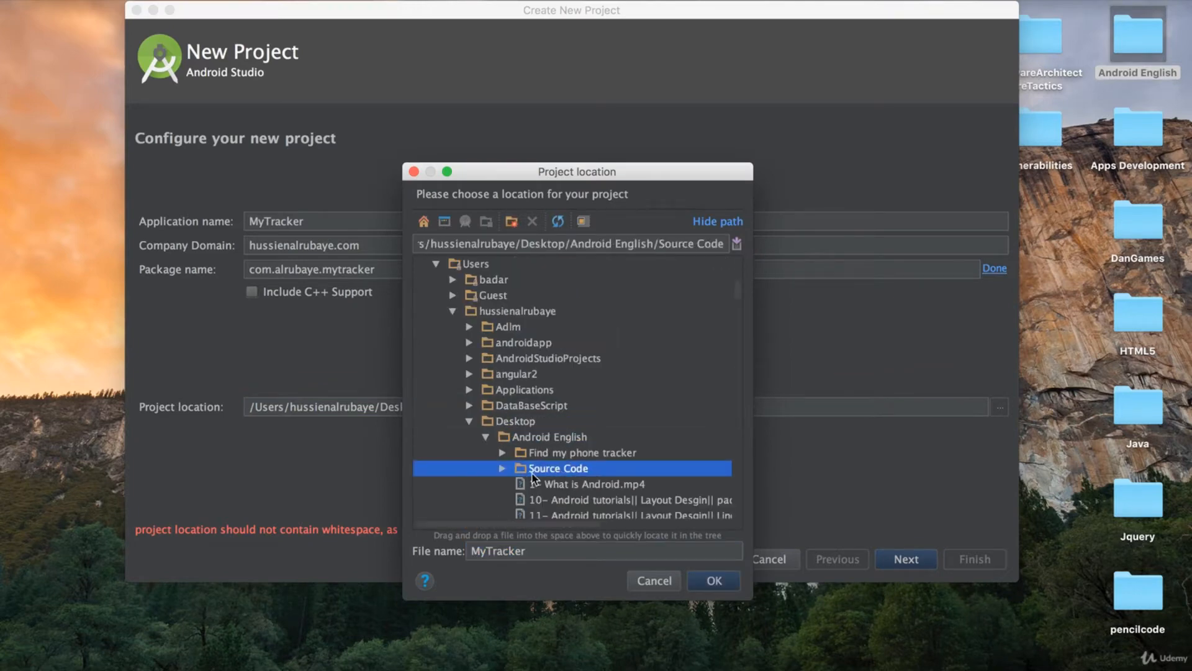
click(715, 580)
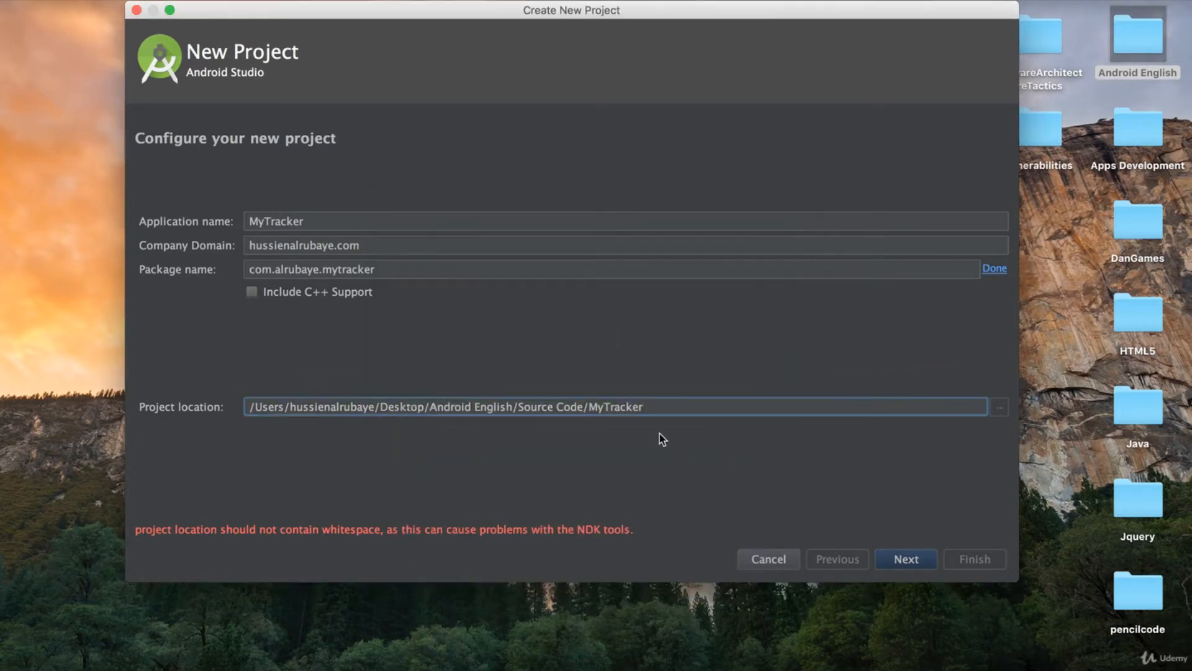
drag(655, 409, 593, 410)
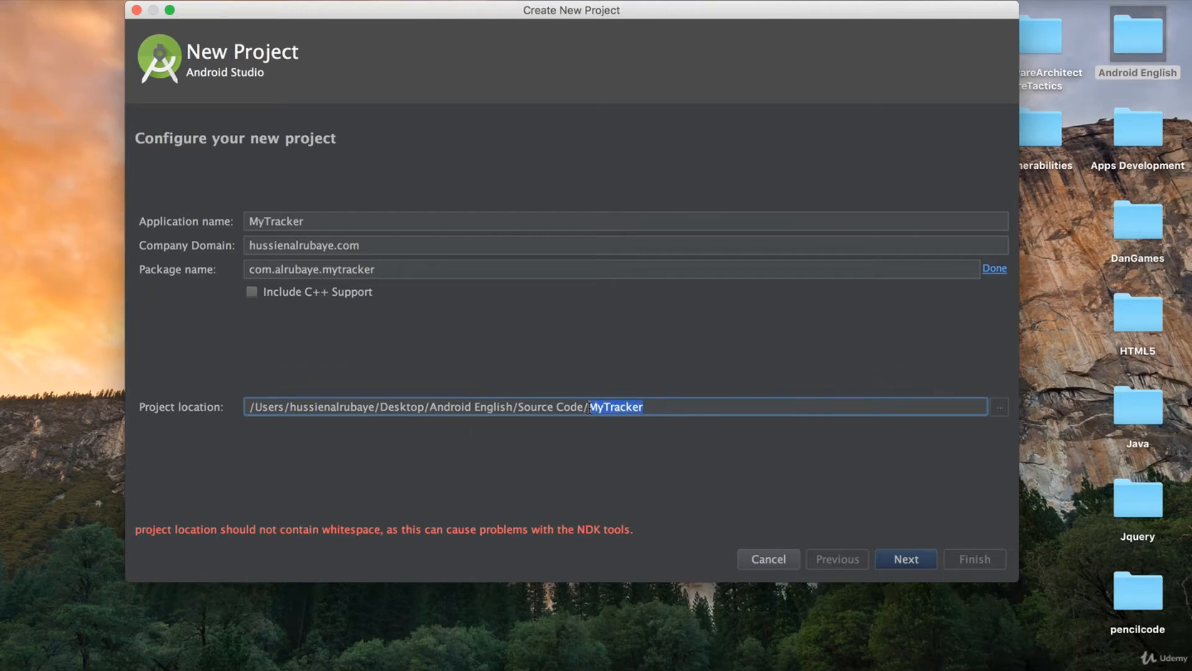
- Create the project for Phone and Tablet with minimum SDK API 12 and an Empty Activity, keeping the activity defaults
click(897, 562)
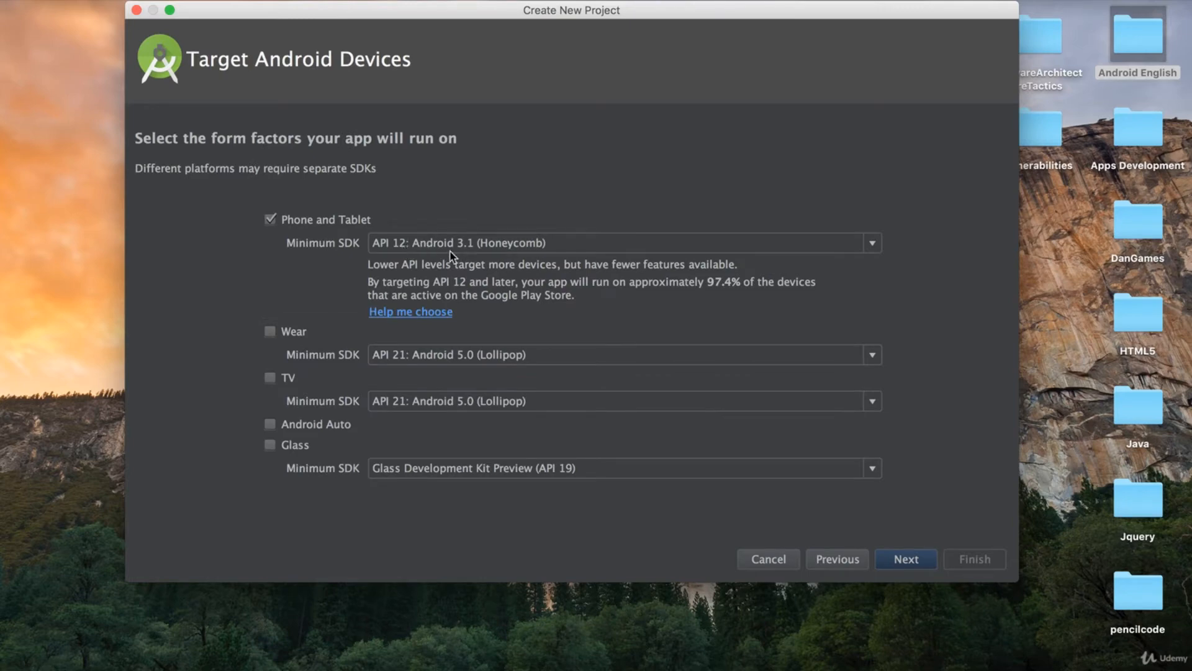
click(919, 560)
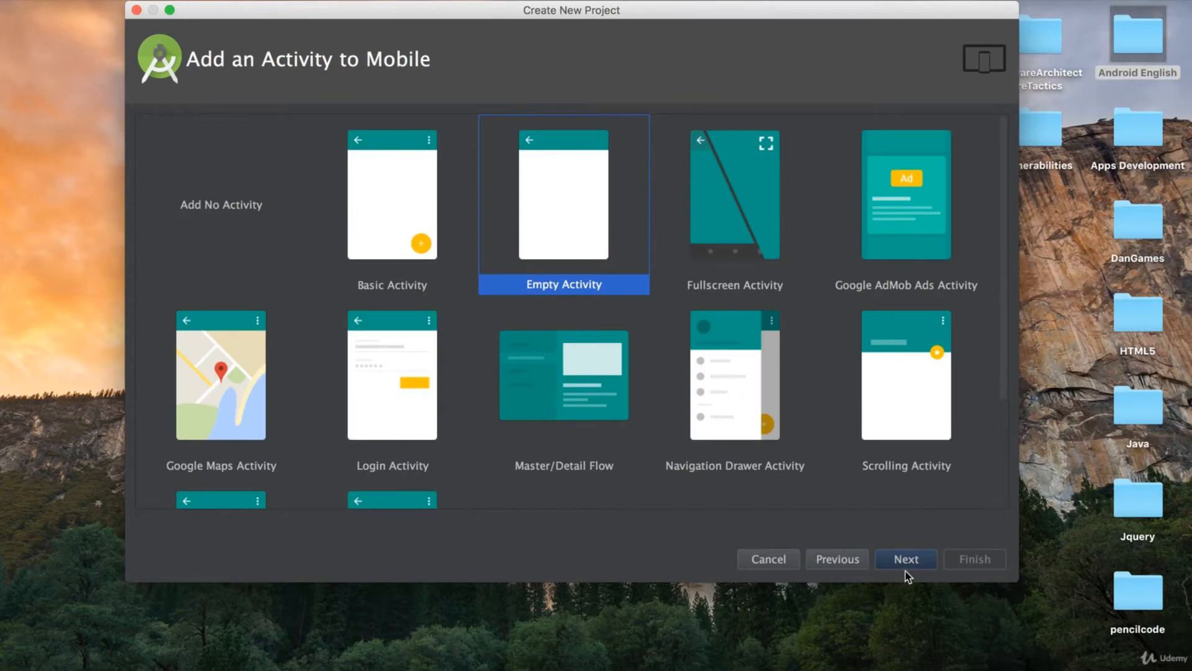
click(906, 562)
click(962, 565)
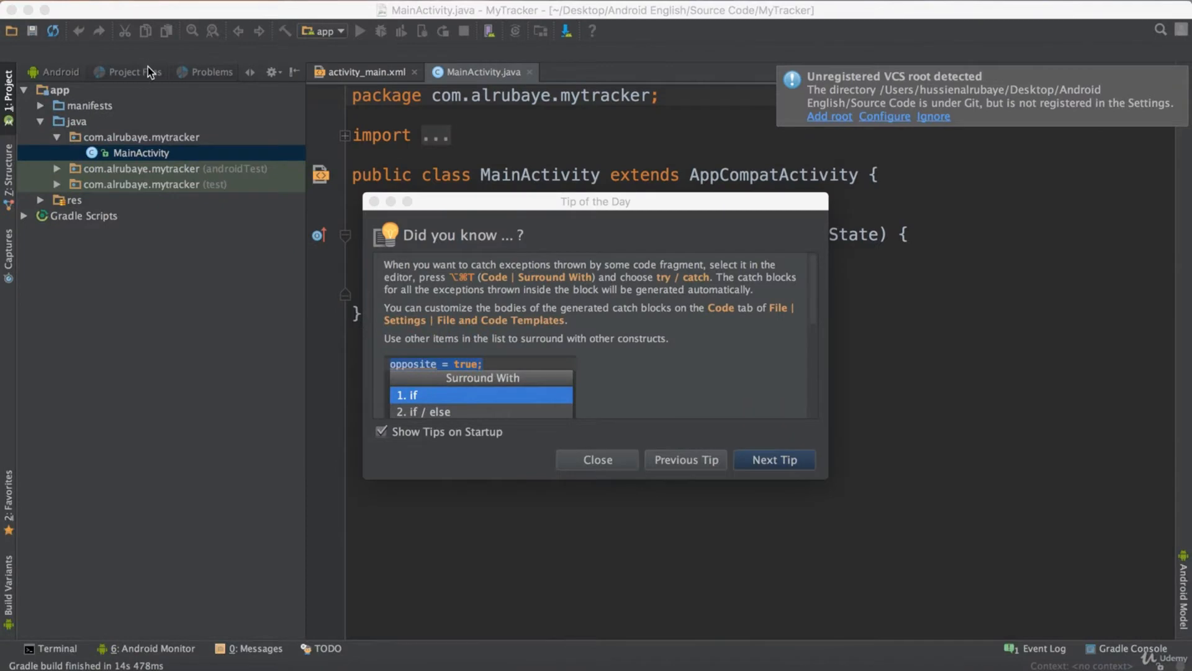
- Dismiss the Tip of the Day and open the app module's build.gradle file from the Gradle Scripts
click(374, 201)
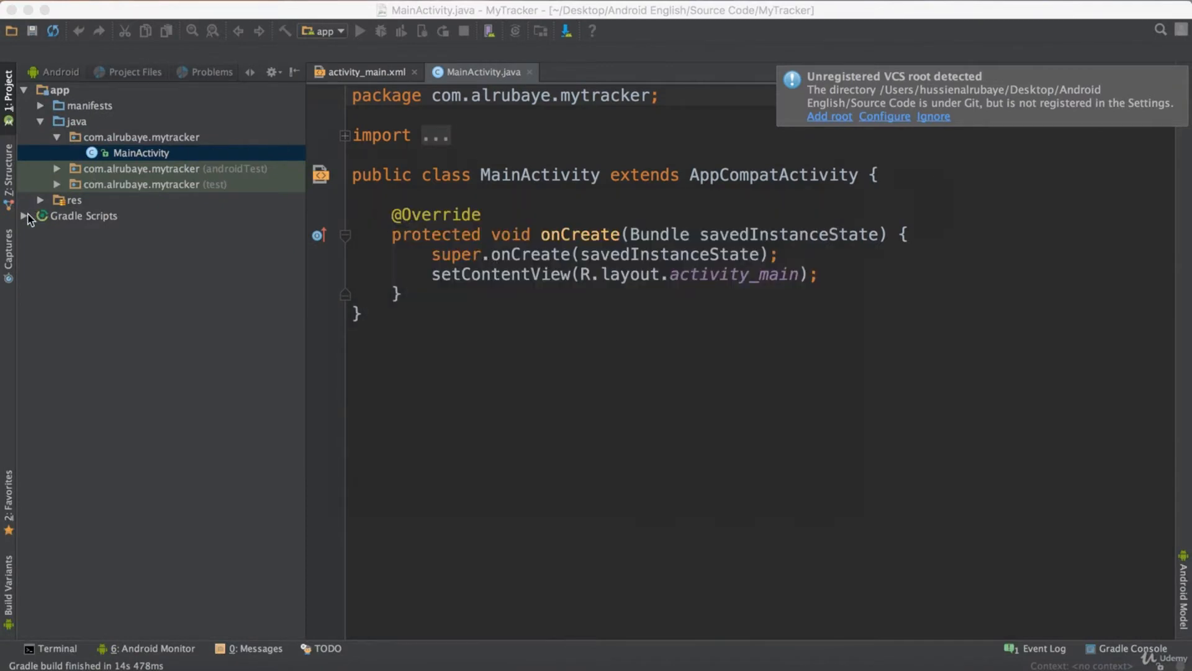
click(24, 215)
double_click(107, 247)
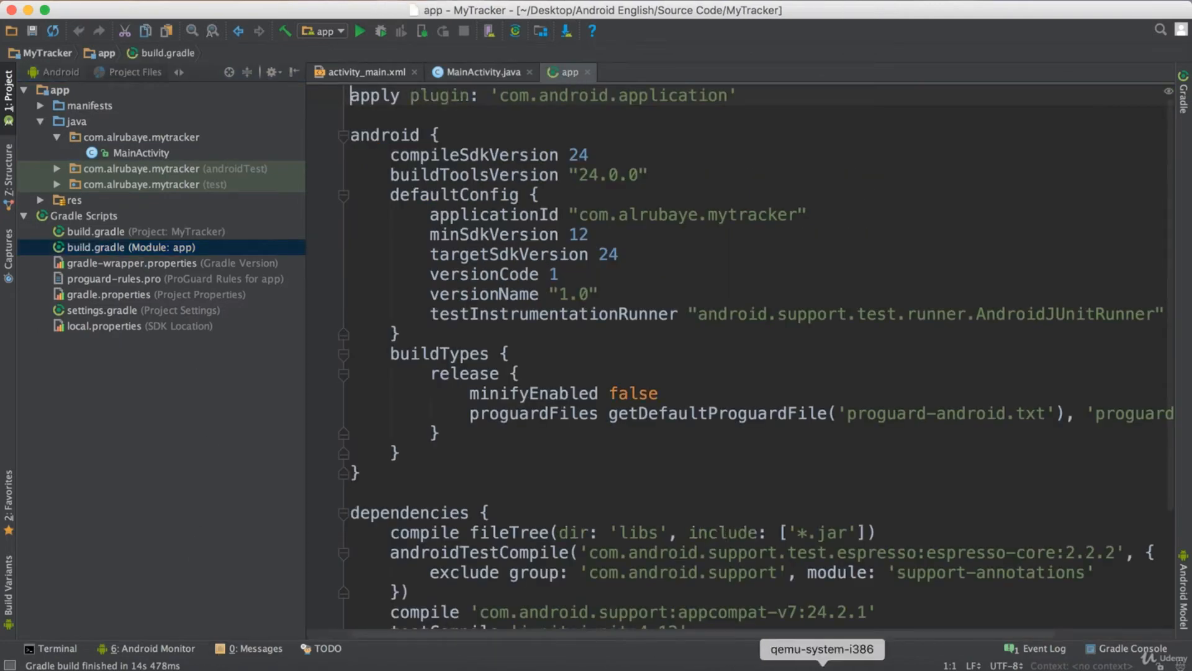
- Switch to the Firebase console in Firefox and create a new project named Tracker for the United States
click(787, 656)
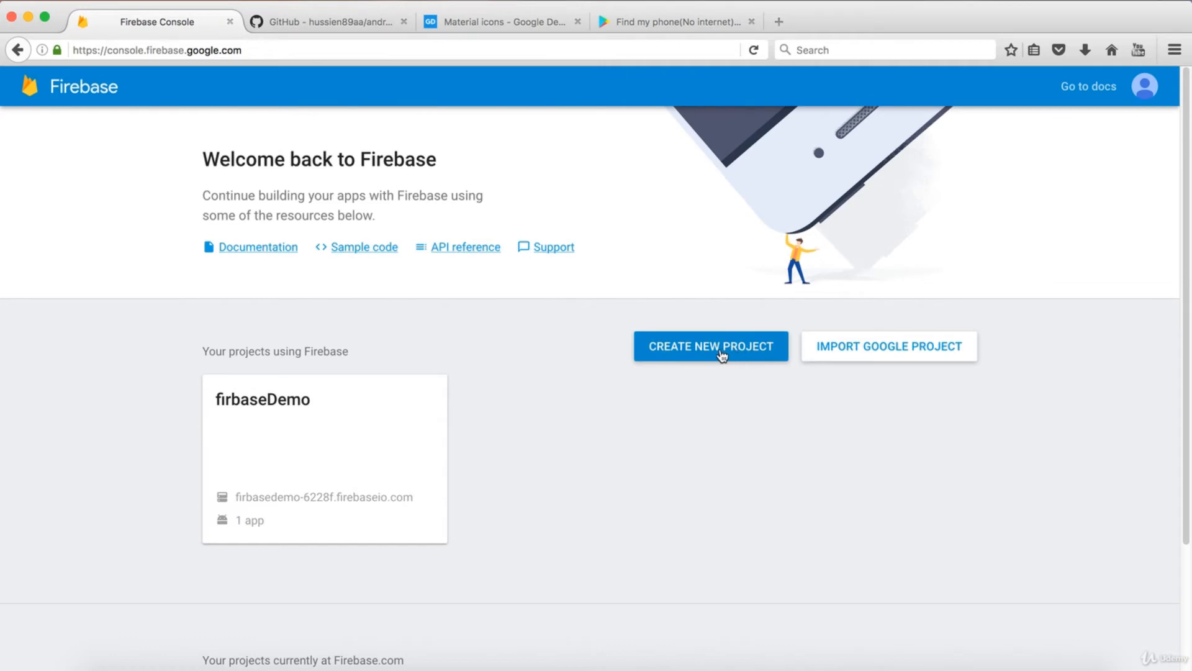
click(721, 355)
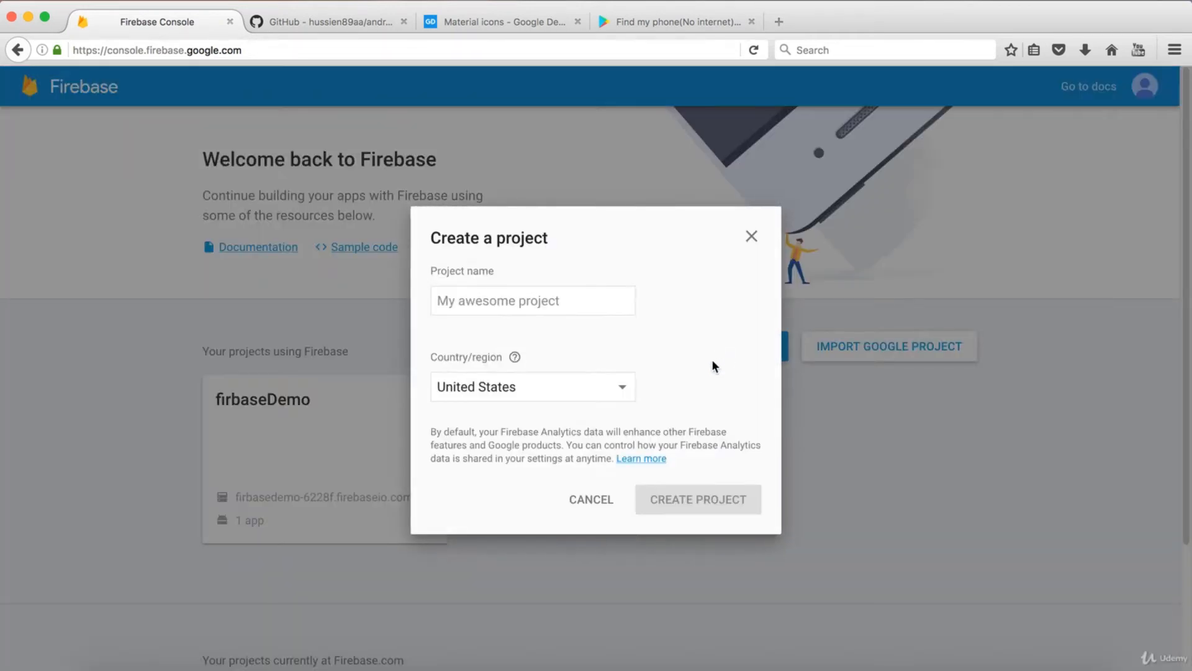
click(475, 306)
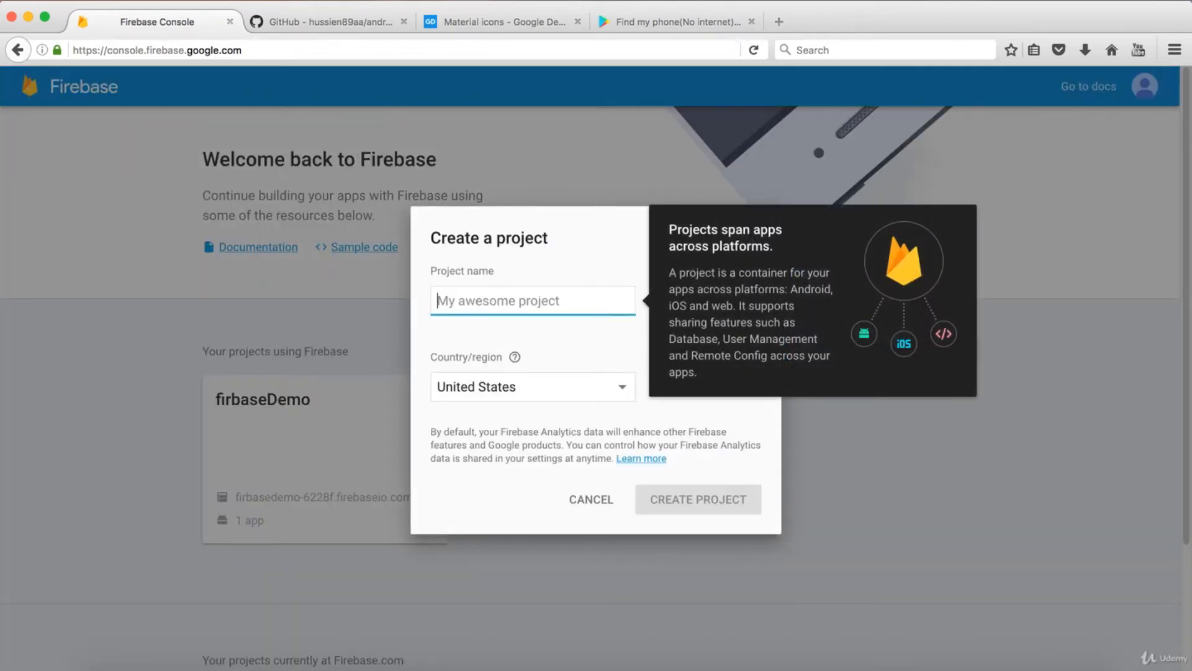
text(Tracker)
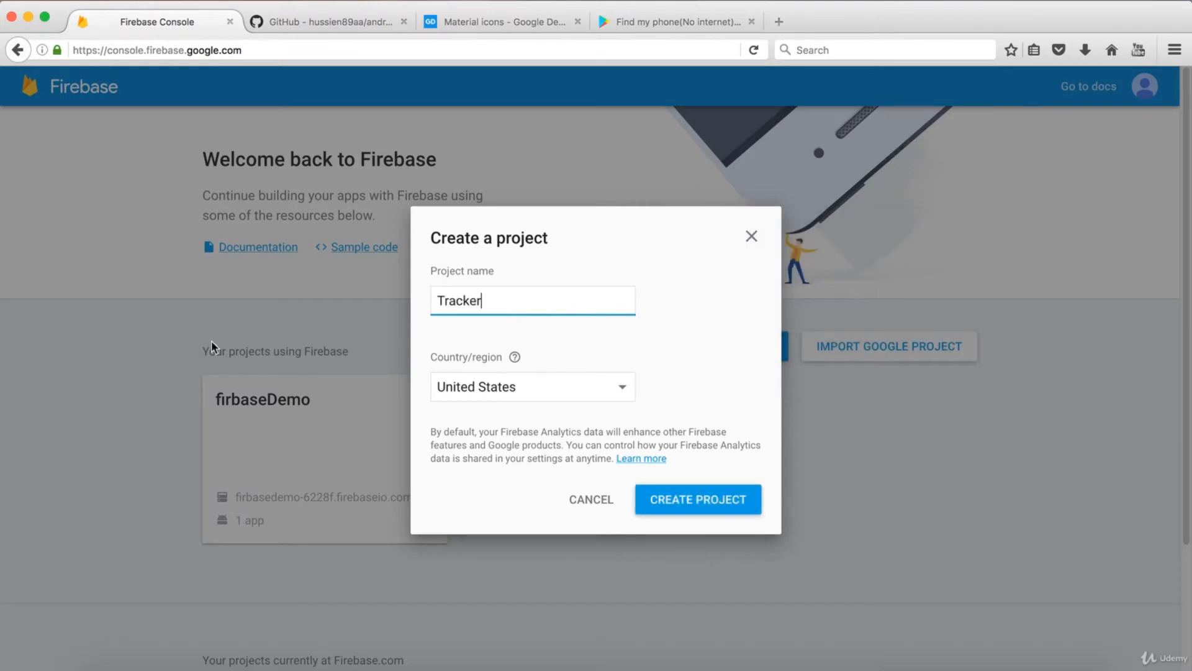
click(683, 504)
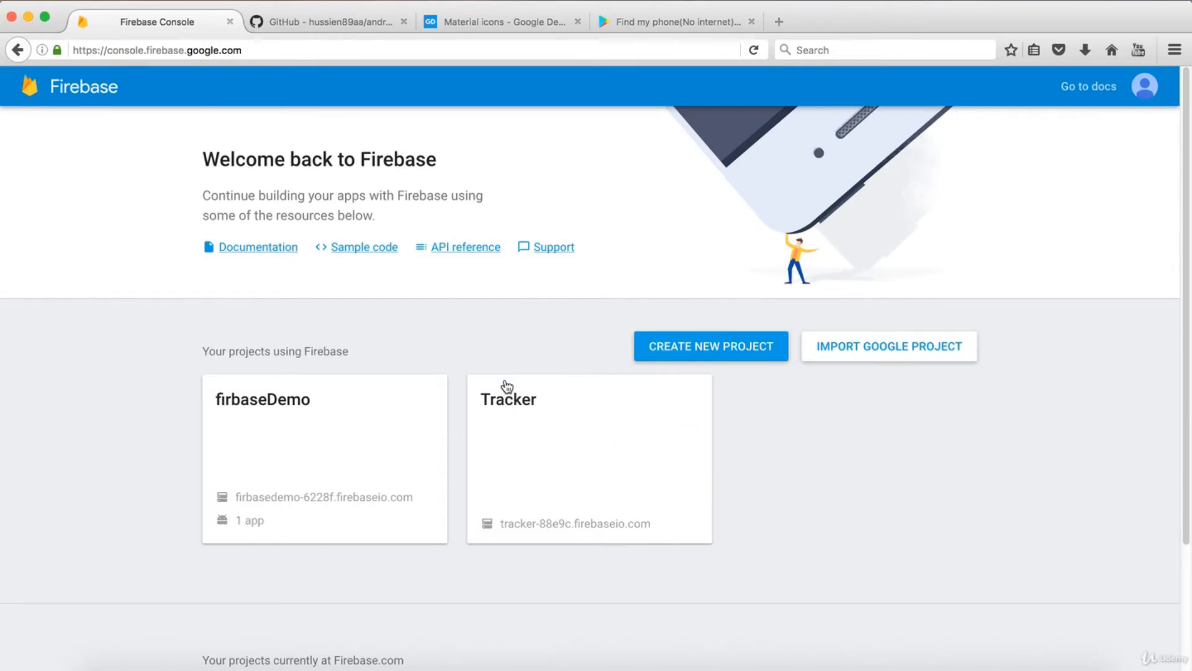
- Open the Tracker project and start adding Firebase to an Android app
click(593, 426)
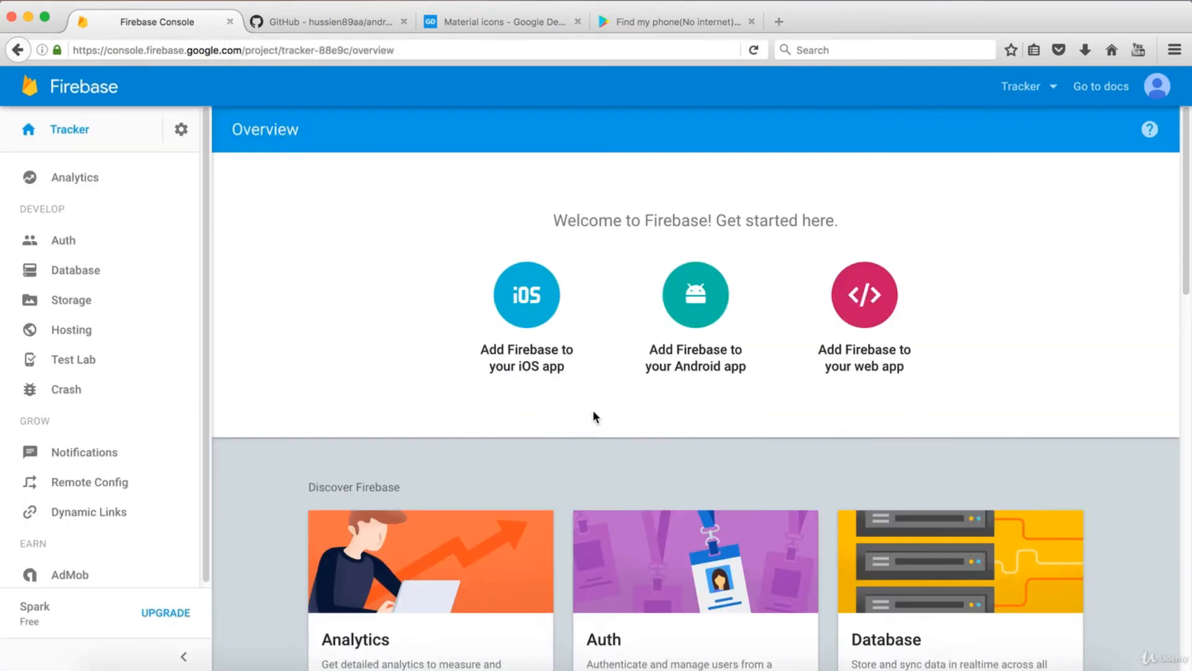
click(712, 304)
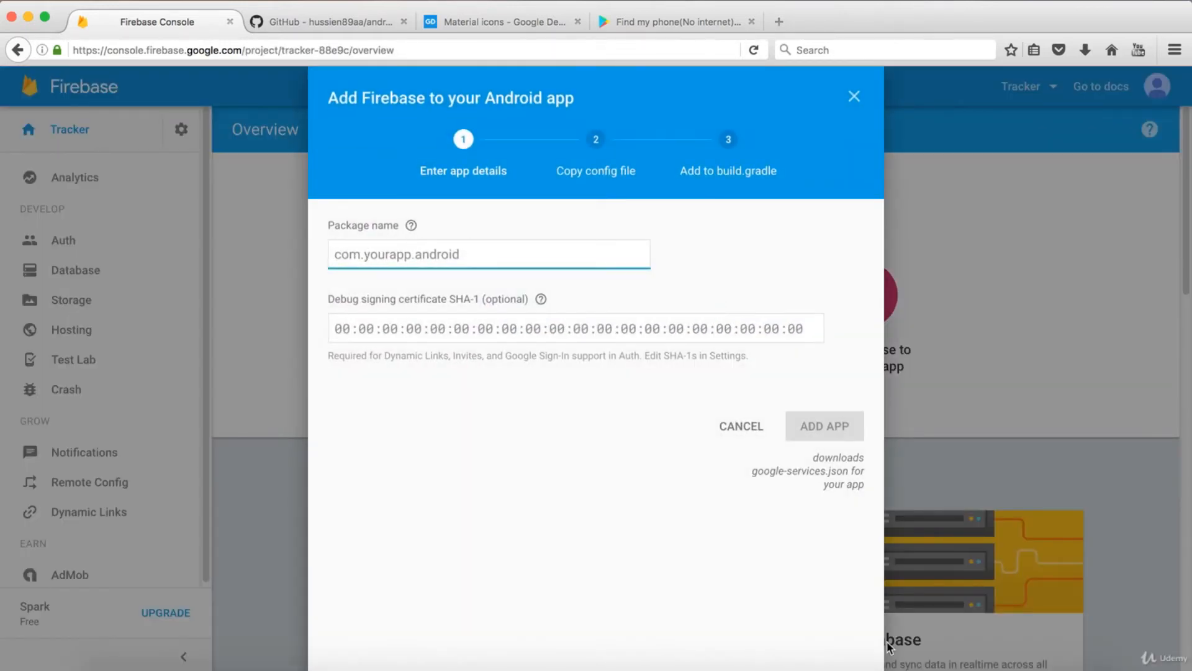
- Switch to Android Studio, check the applicationId in the module's build.gradle, and copy the package name from AndroidManifest.xml
click(904, 662)
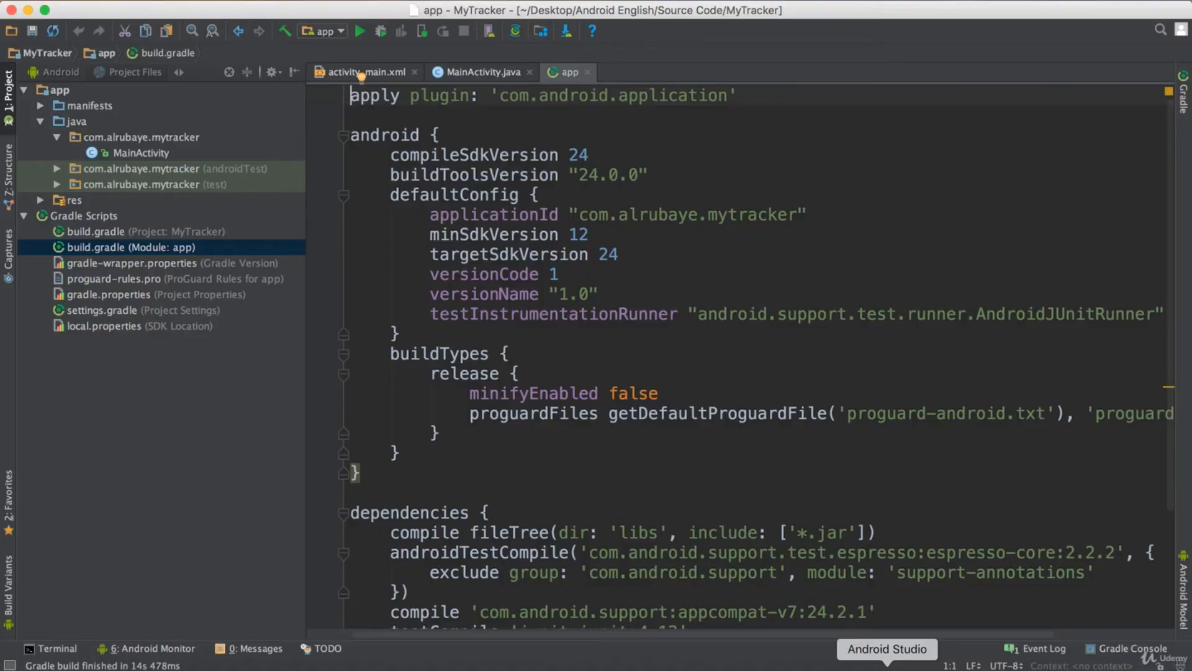
double_click(118, 246)
drag(805, 215, 602, 211)
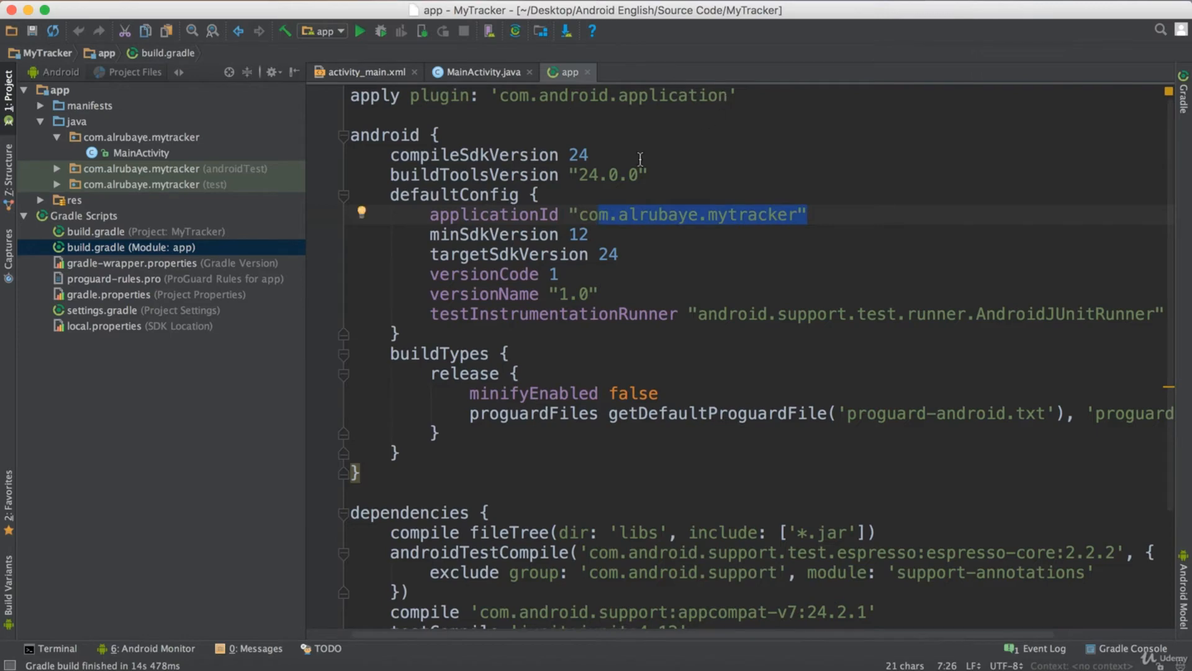
click(41, 105)
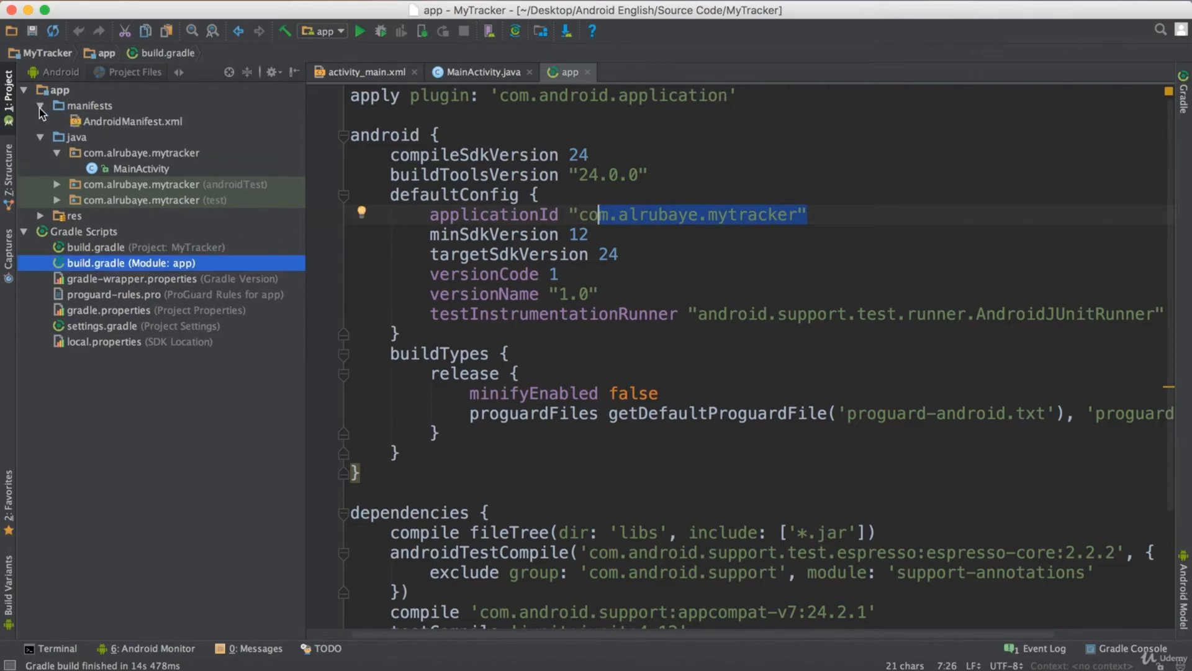
double_click(118, 121)
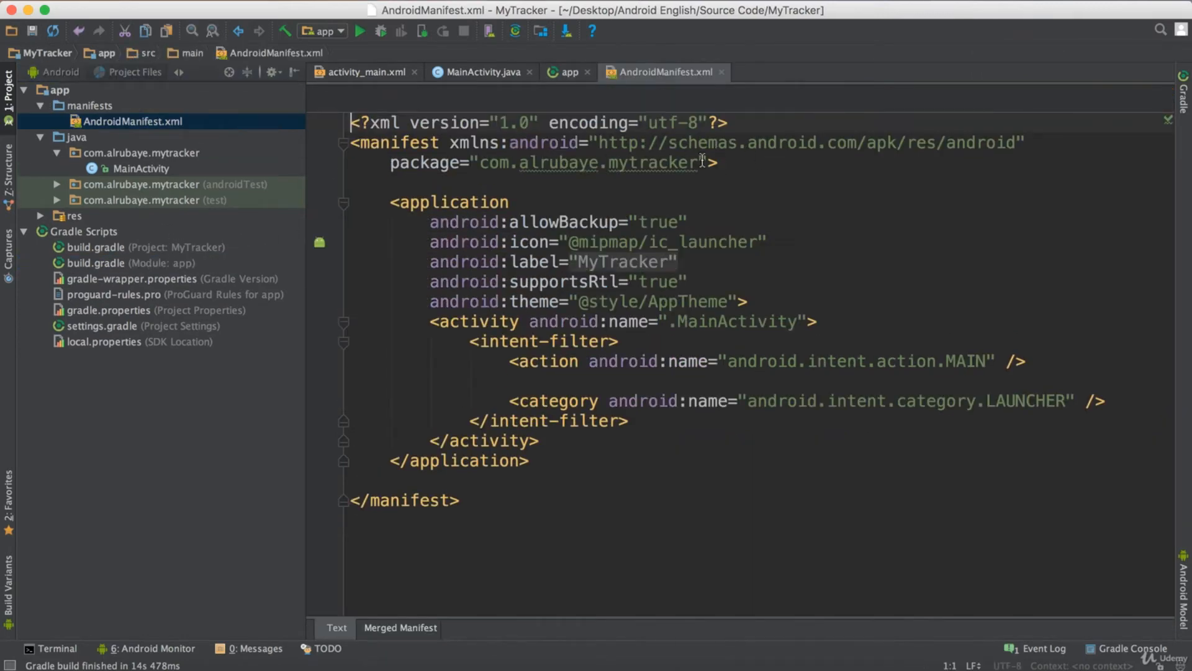
drag(698, 163, 480, 159)
key(super+c)
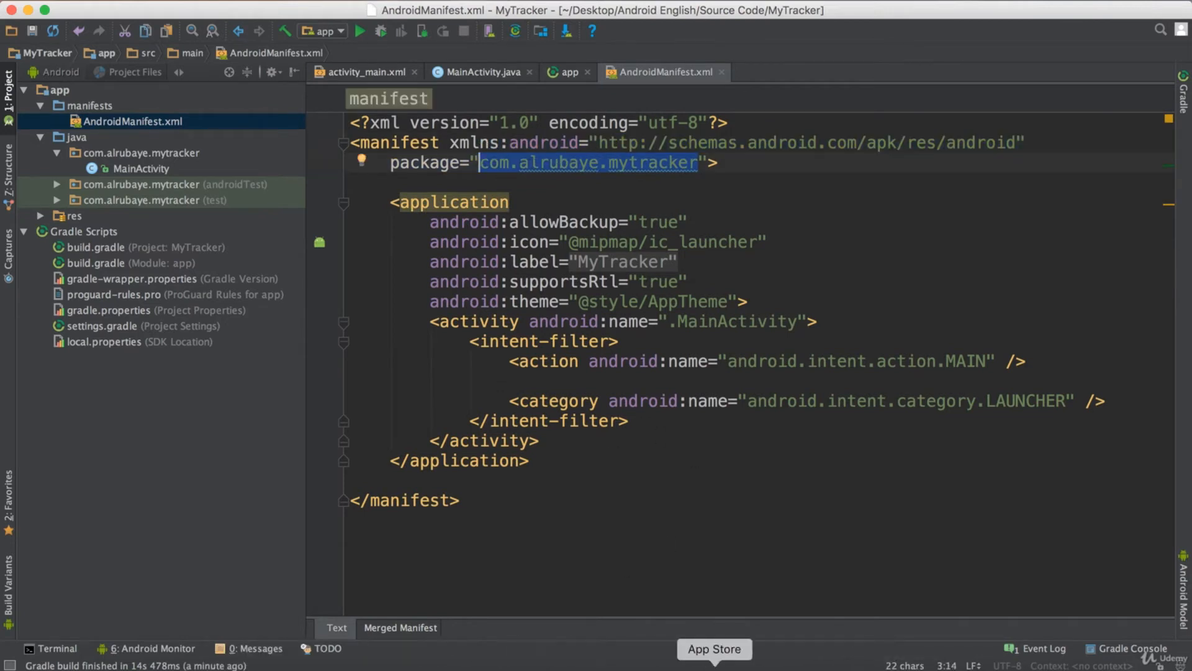
- In the Firebase console, register the Android app with the copied package name, save google-services.json, and continue to the build.gradle instructions
click(801, 661)
key(super+v)
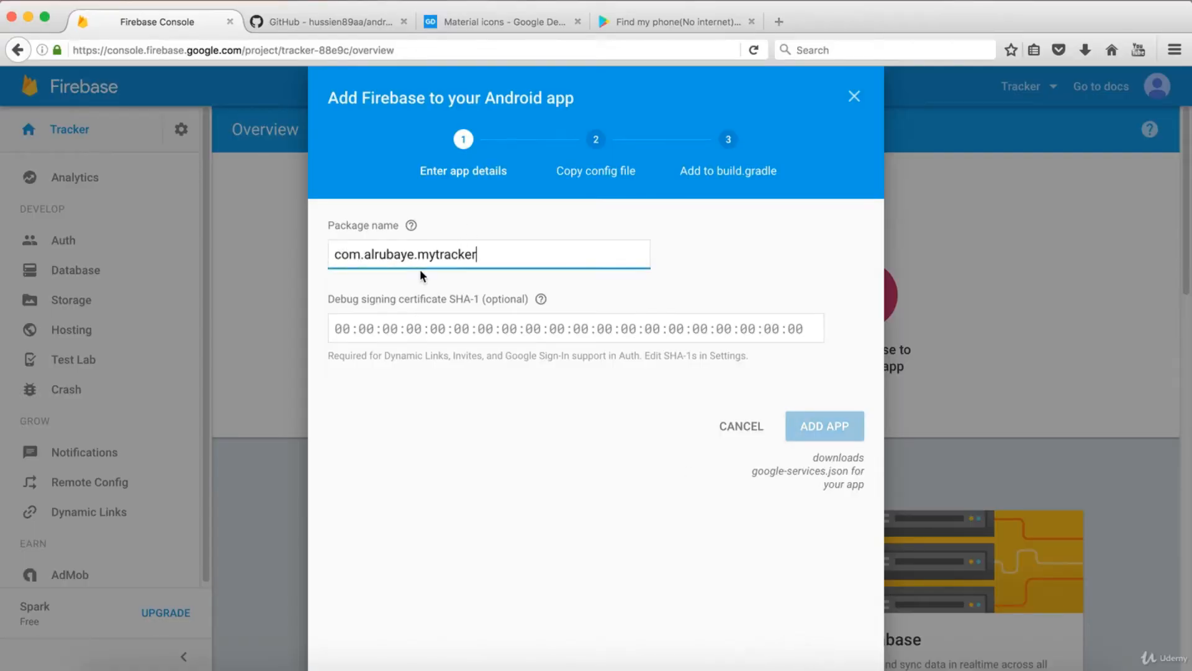
drag(522, 303, 493, 302)
click(373, 326)
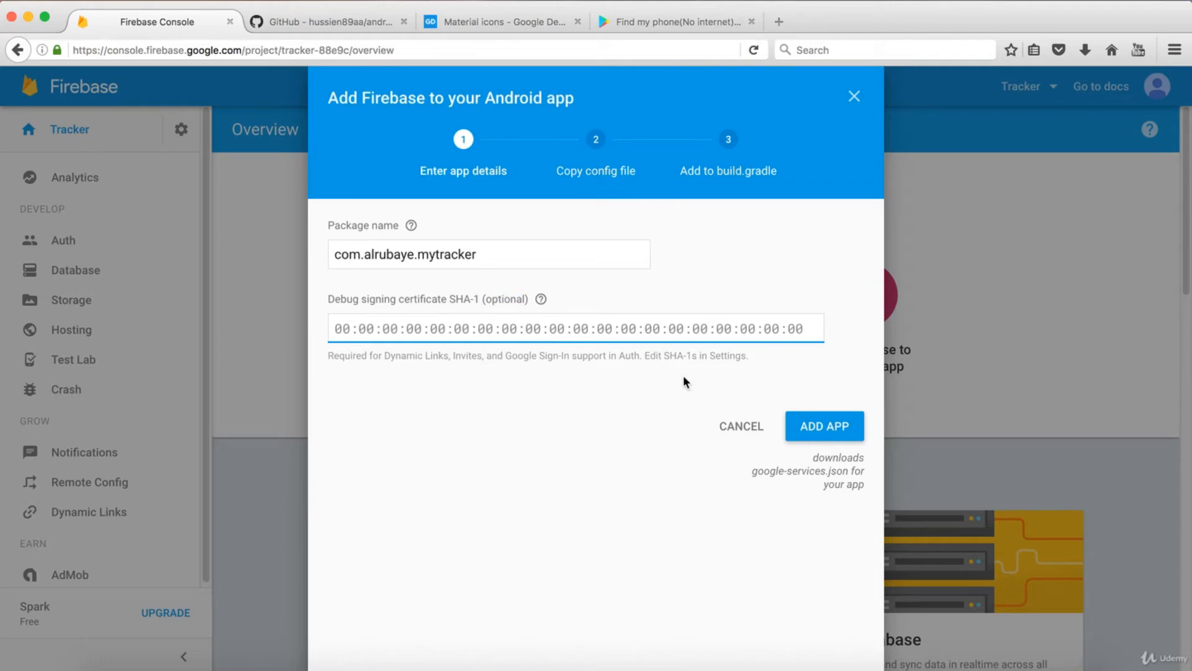
click(824, 432)
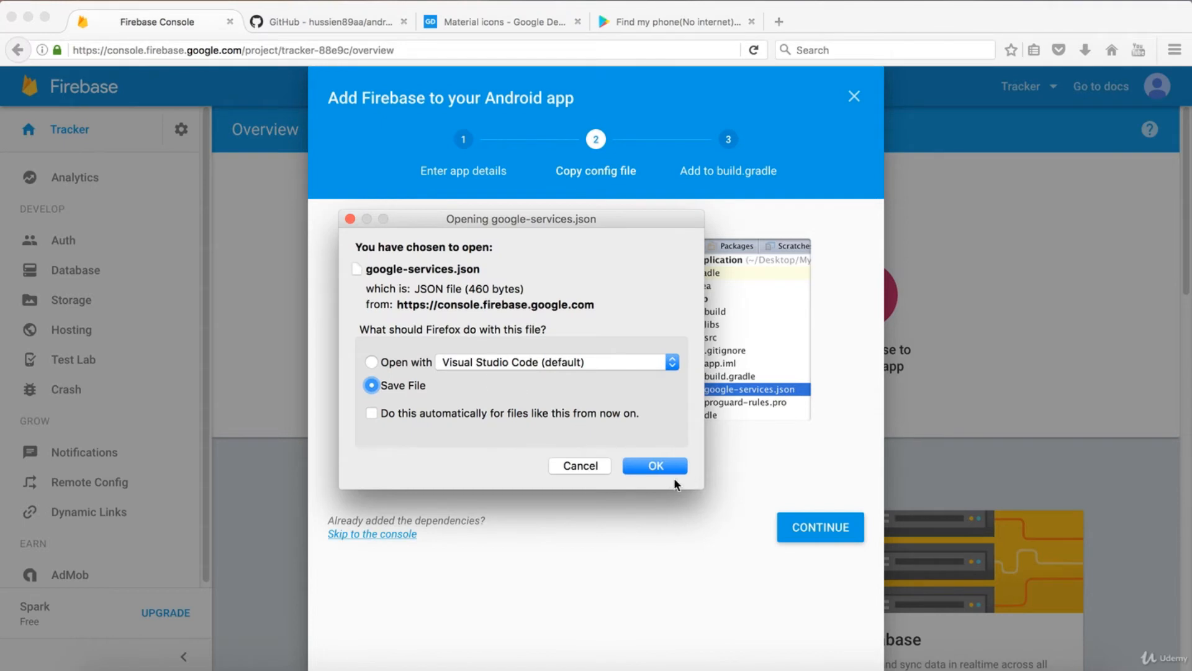
click(655, 467)
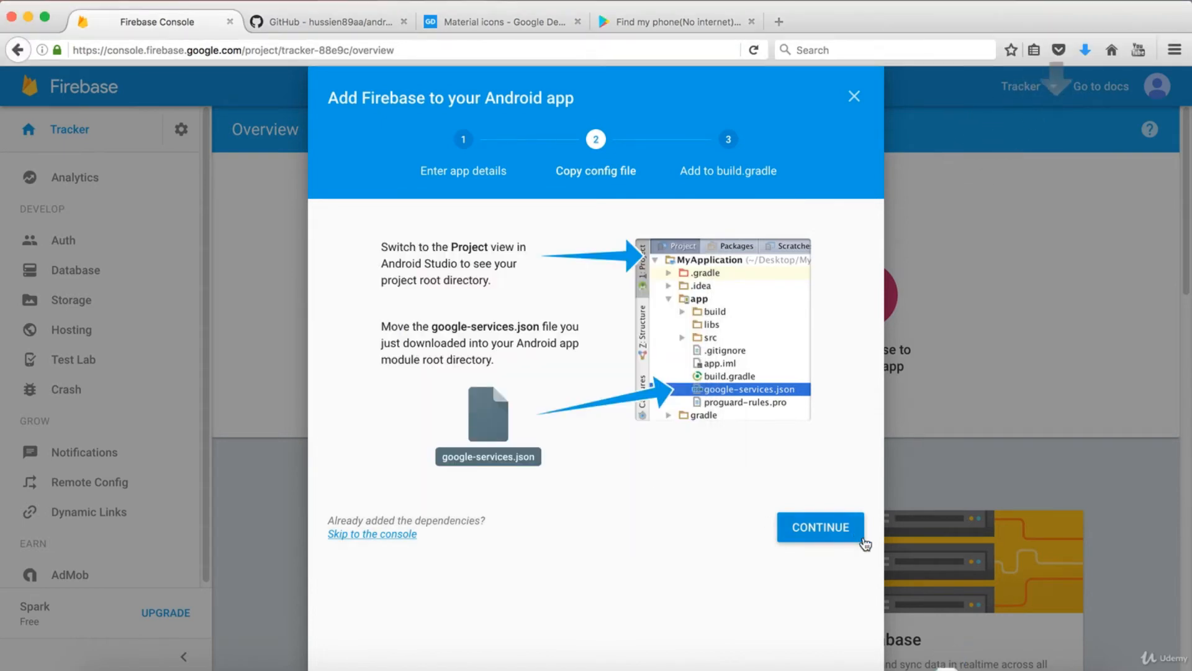
click(826, 534)
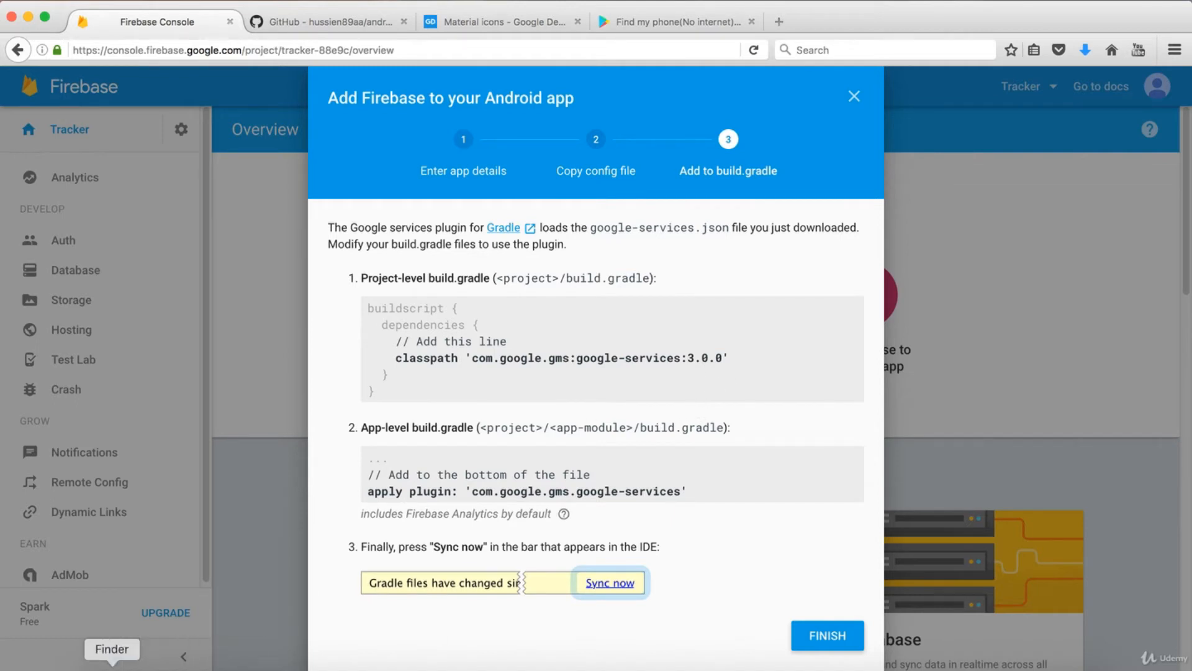
- Switch to Android Studio and copy the path of the app module
click(827, 665)
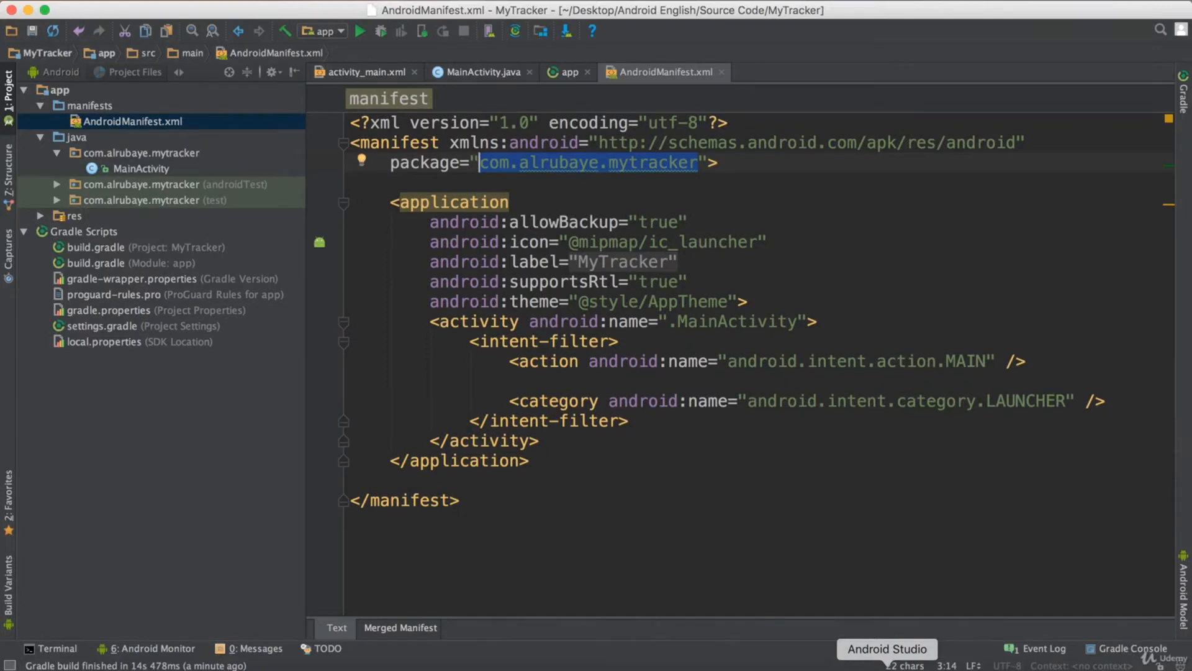
click(62, 92)
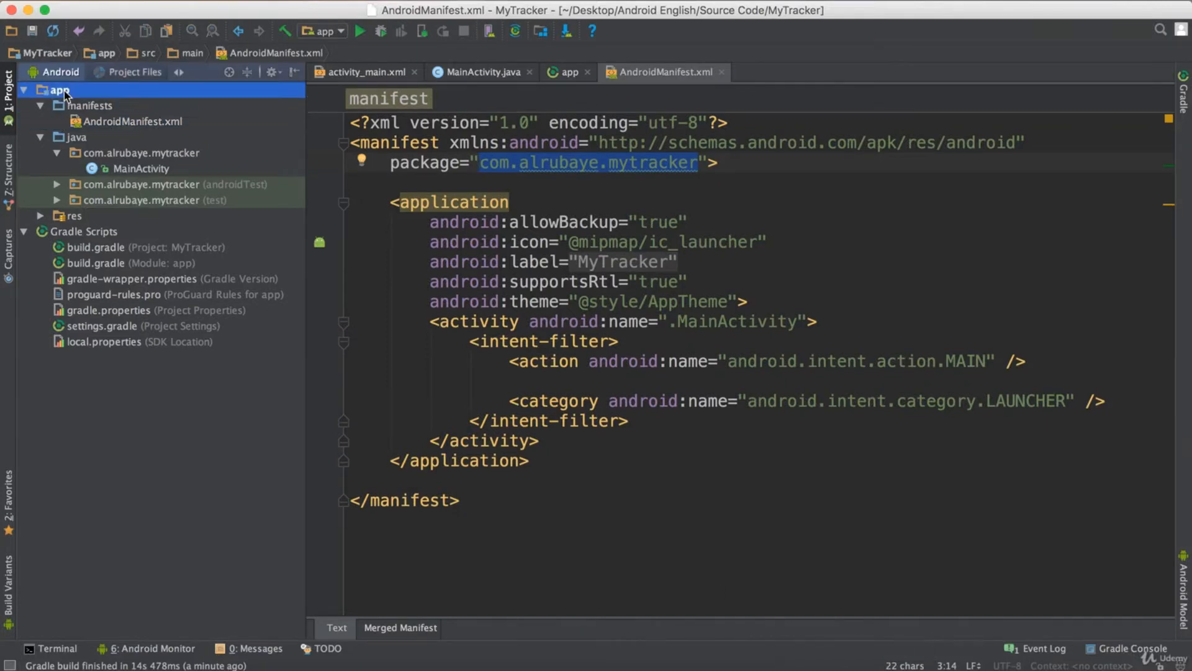
right_click(65, 93)
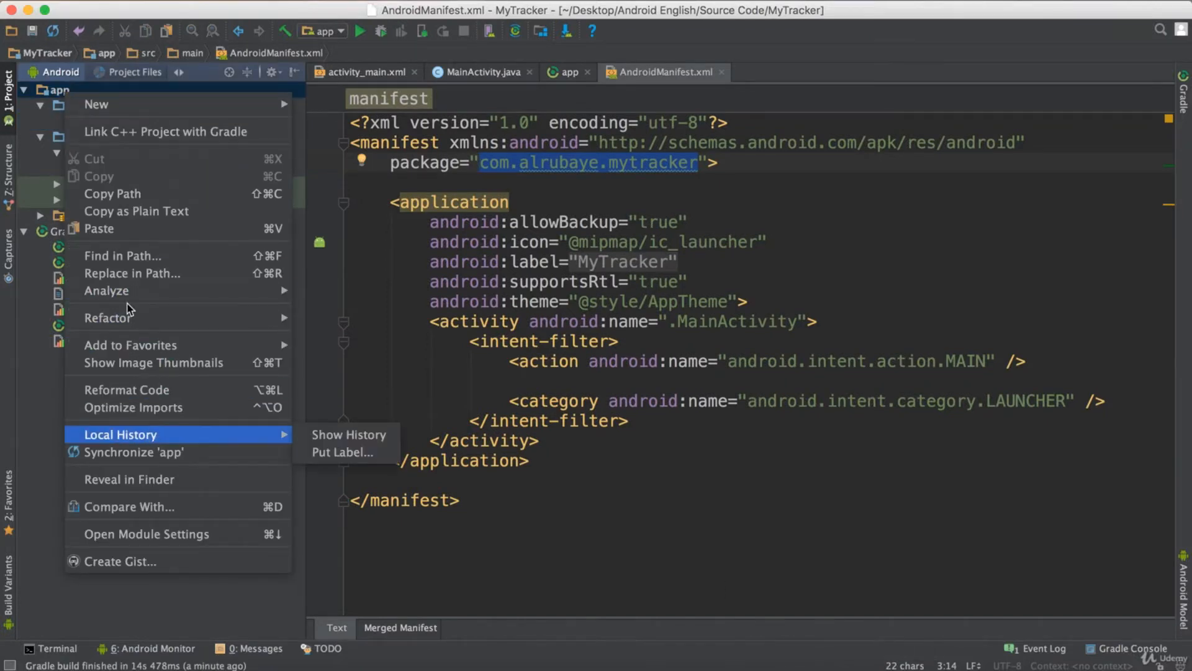
click(139, 195)
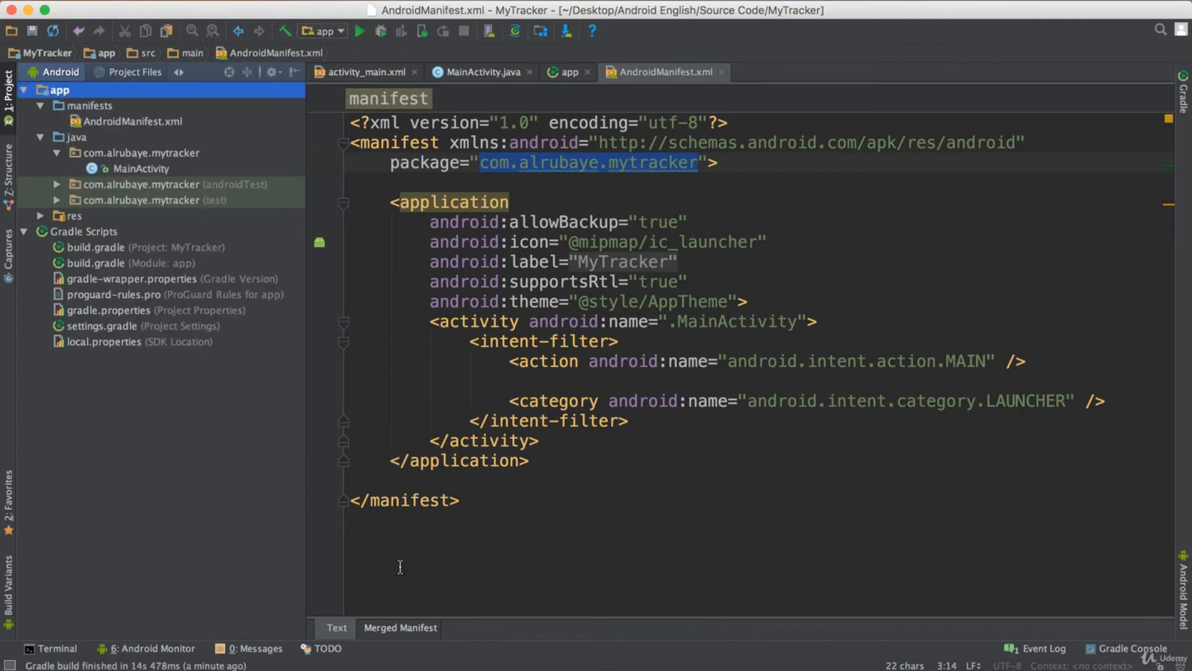
- In Finder, copy google-services.json from Downloads into the app folder of the MyTracker project under Desktop/Android English/Source Code
click(112, 667)
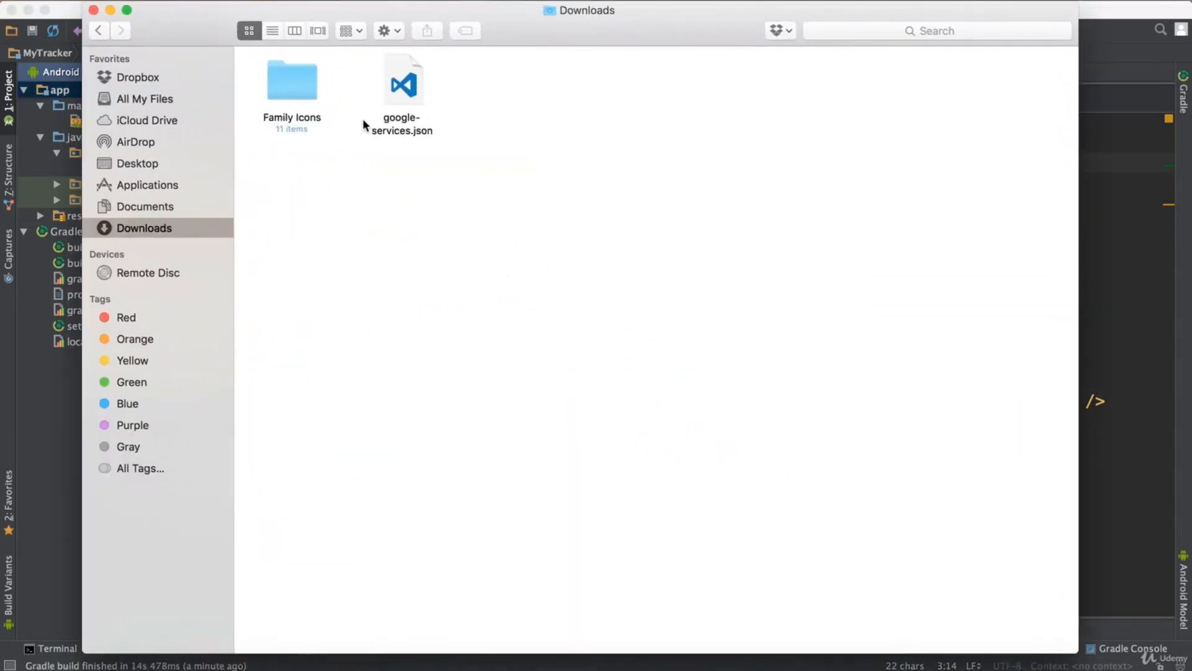
click(397, 85)
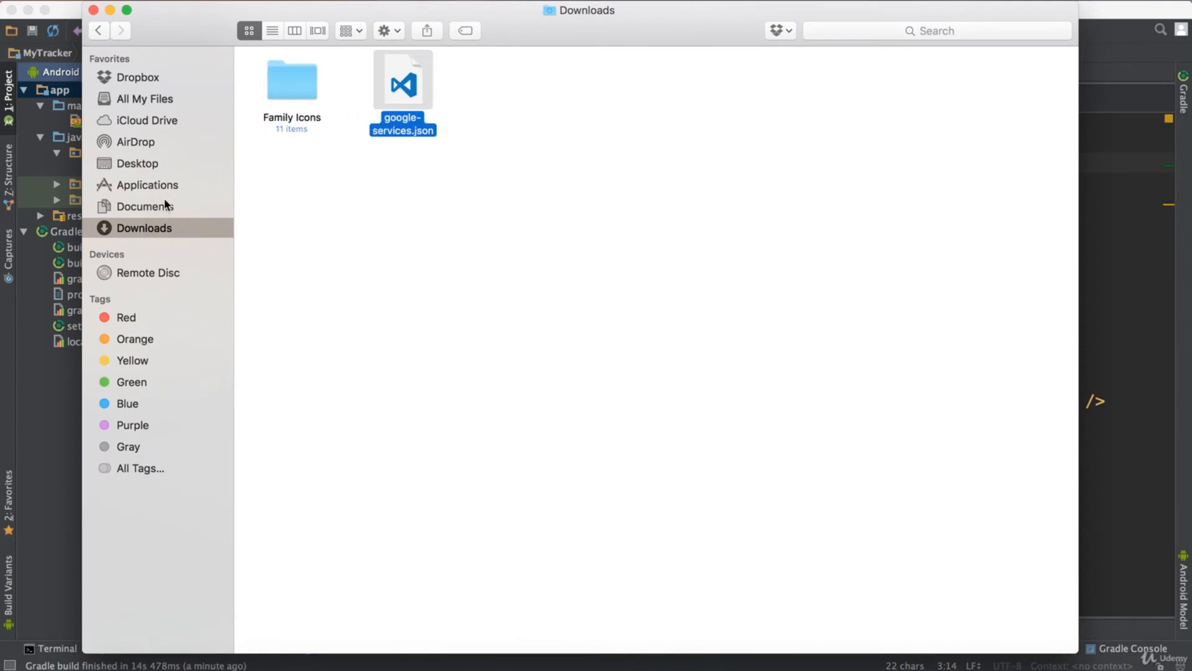
click(144, 163)
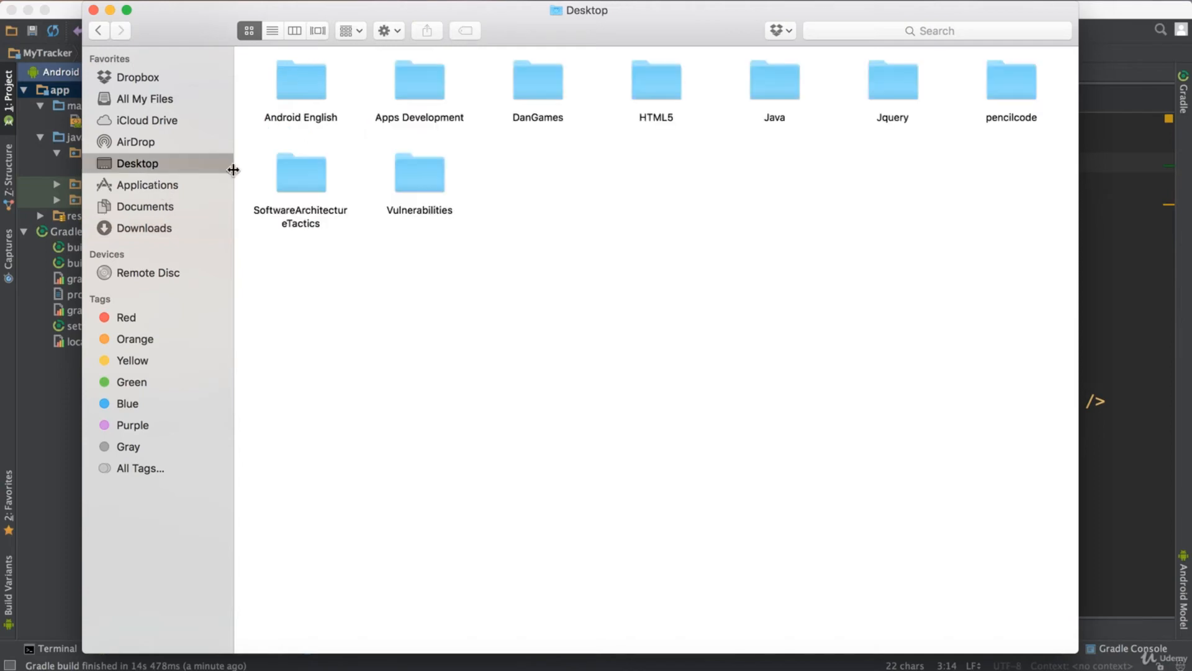
double_click(308, 96)
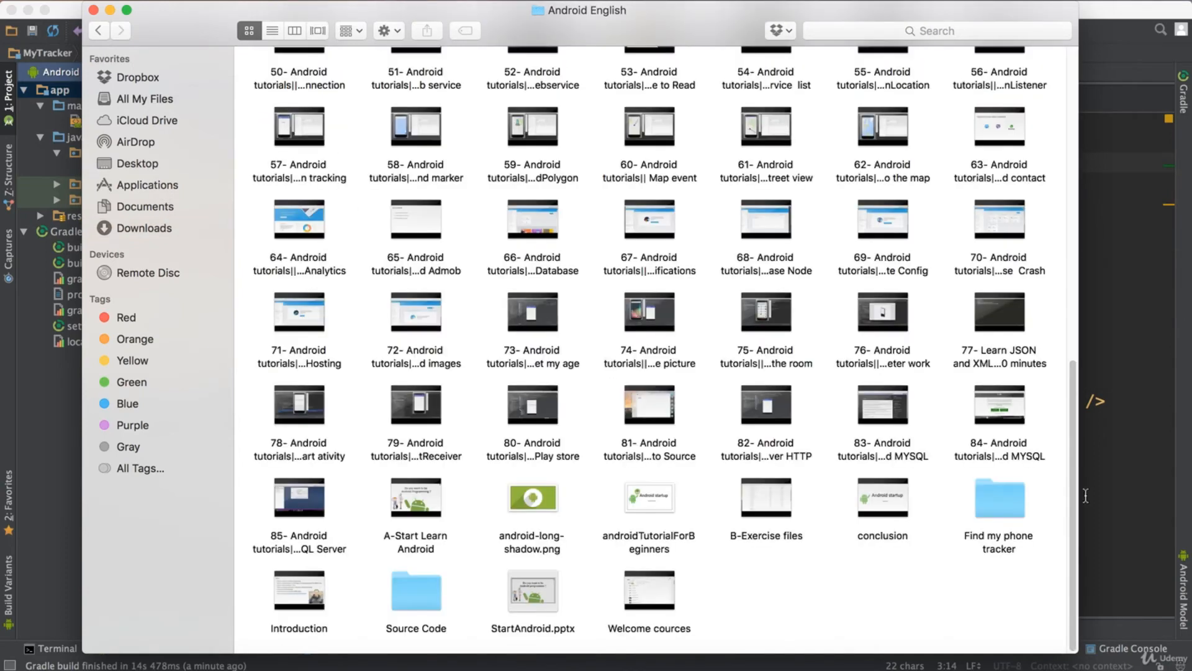
double_click(415, 593)
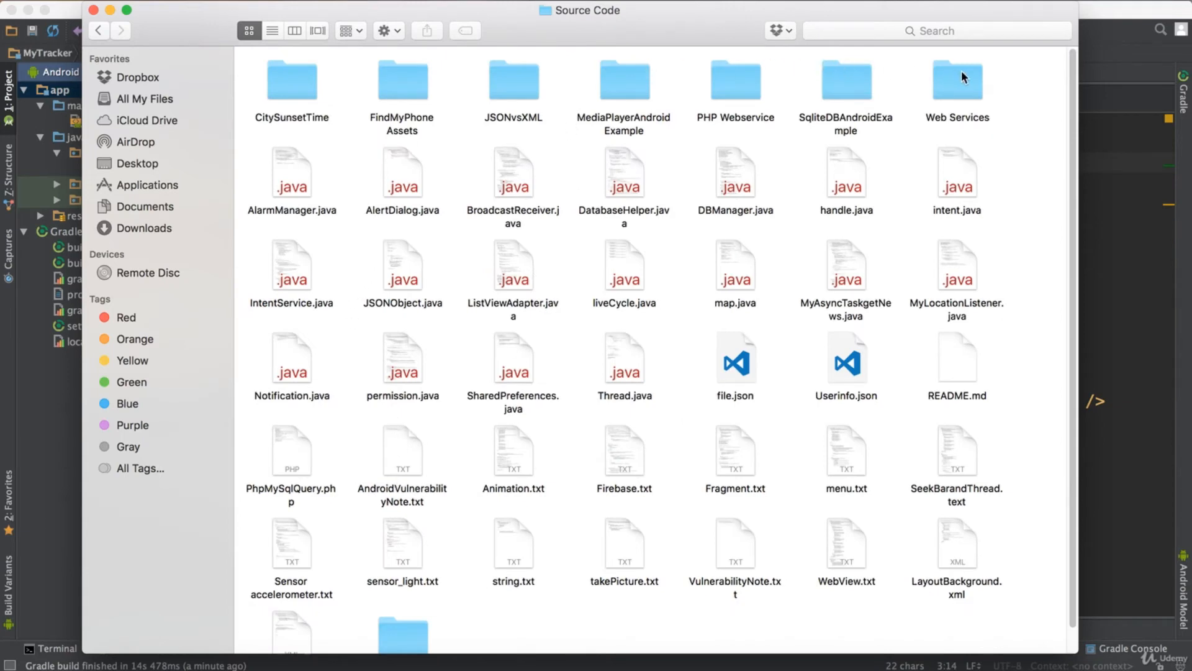
scroll(510, 329, down, 2)
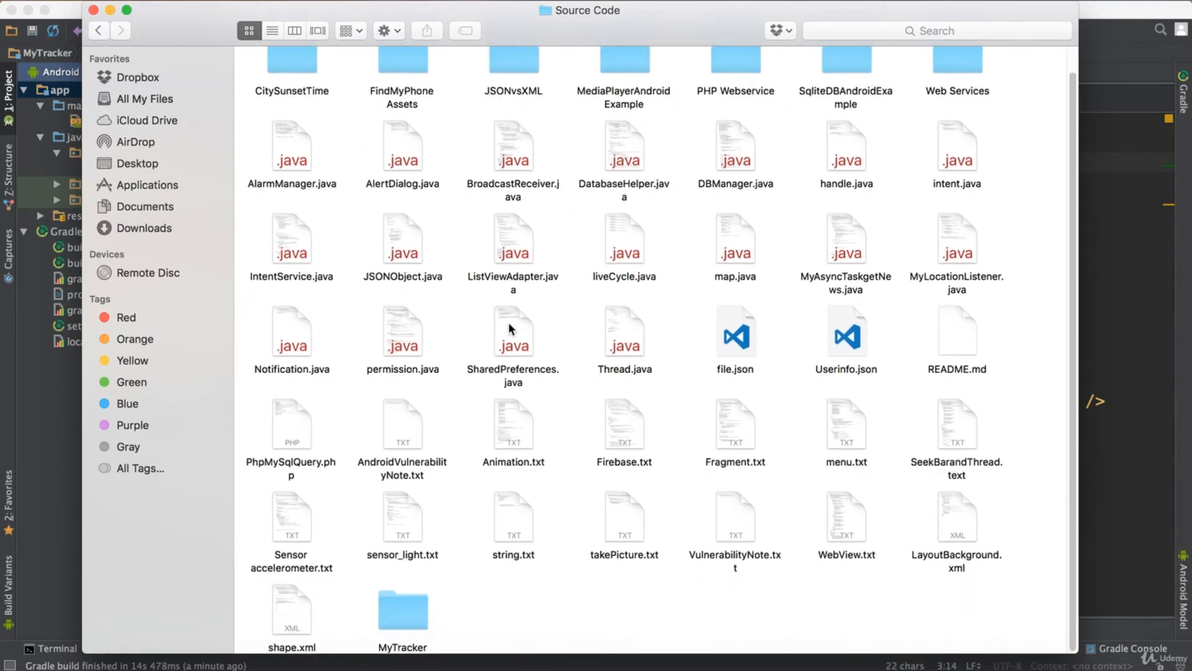
double_click(415, 596)
double_click(279, 77)
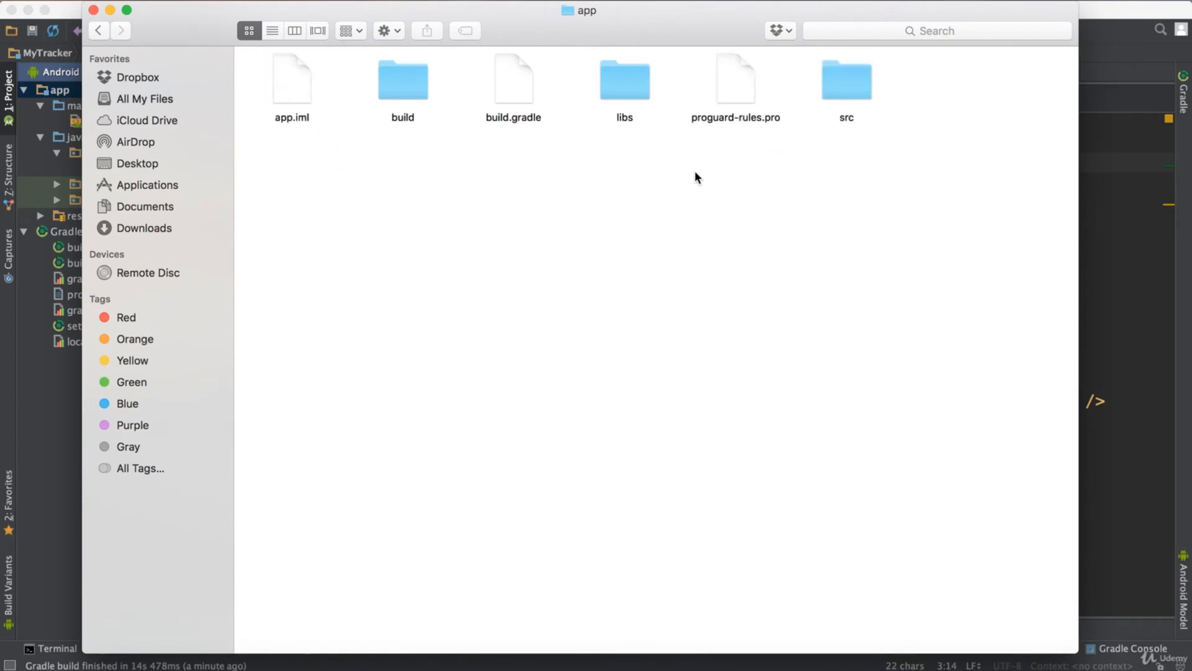
key(super+v)
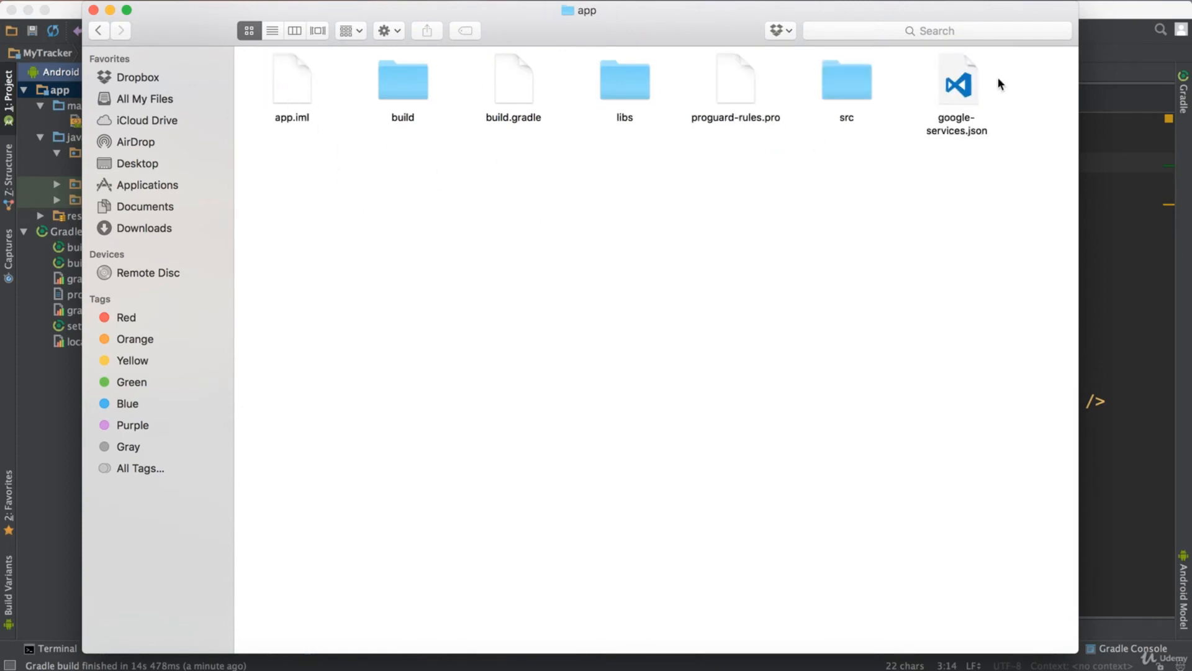
click(110, 9)
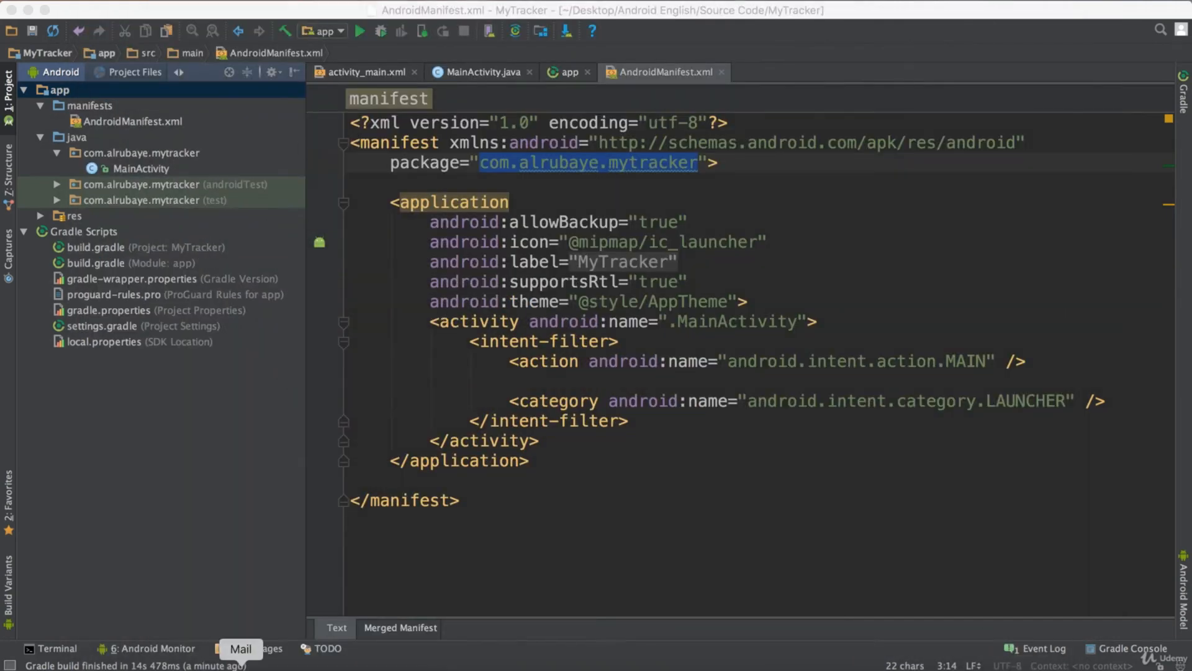
- Copy the google-services:3.0.0 classpath line from the Firebase console into the dependencies of the project-level build.gradle in Android Studio
click(800, 660)
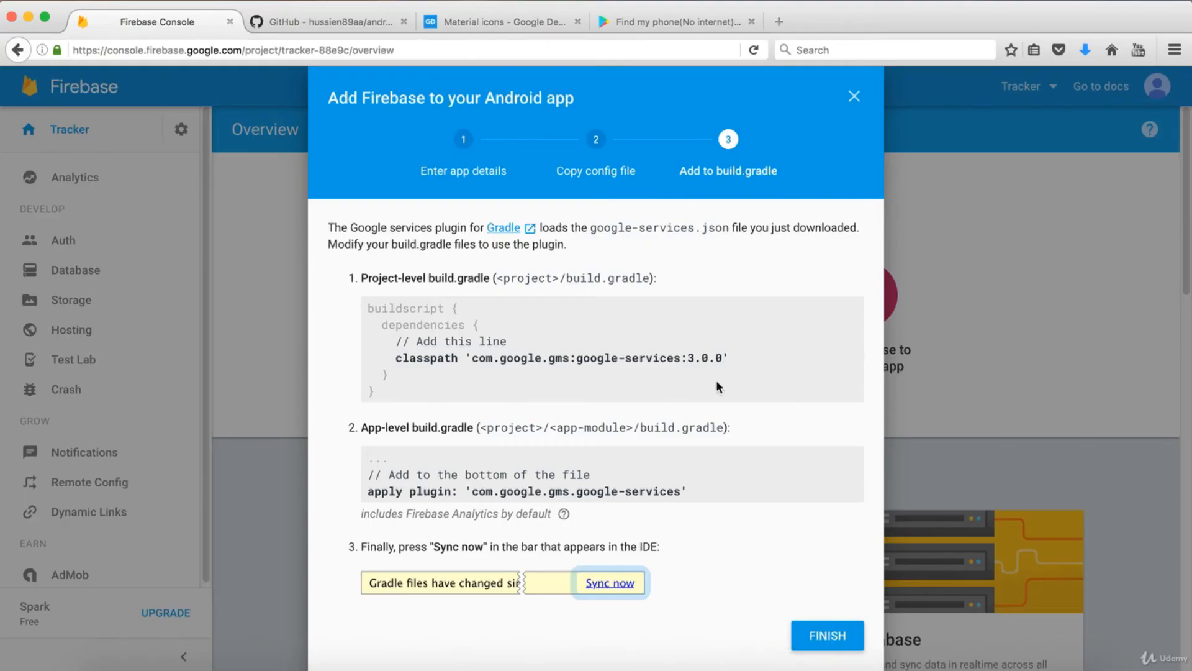
drag(739, 358, 350, 362)
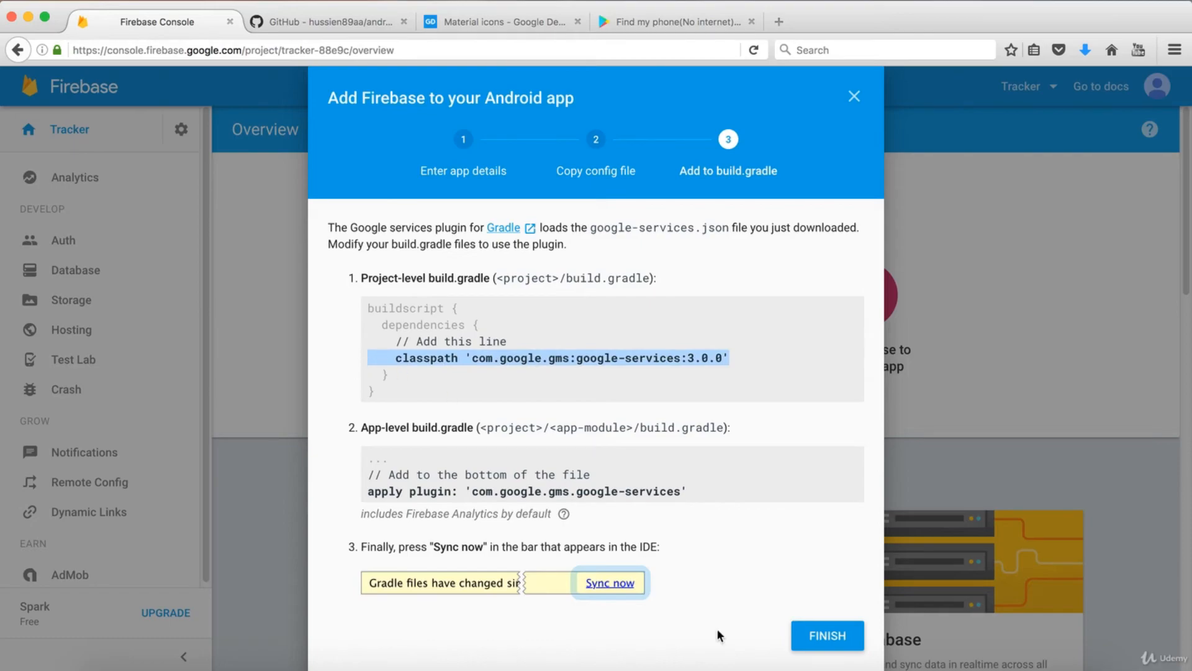
click(897, 661)
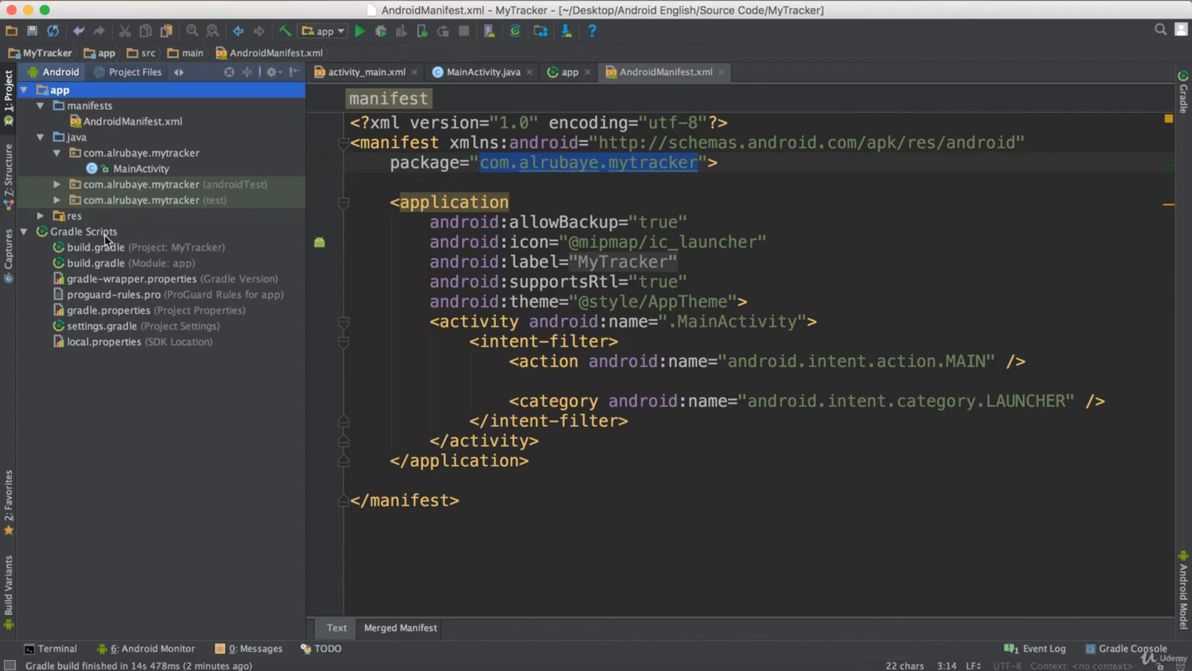
double_click(155, 247)
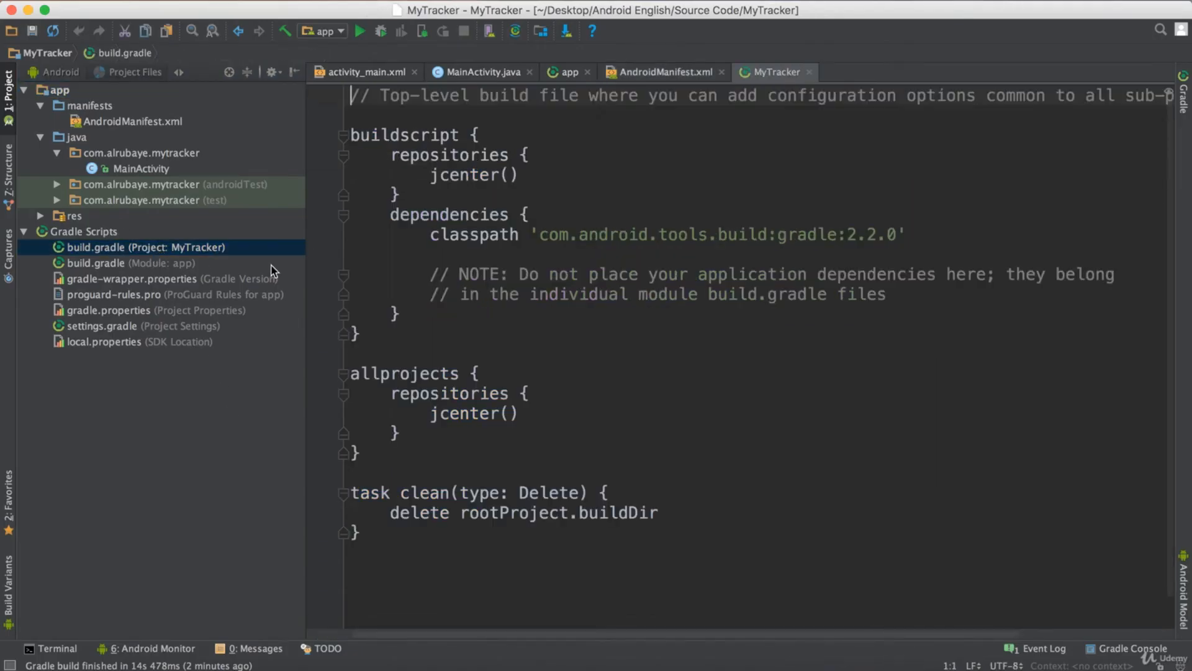
click(482, 254)
key(super+v)
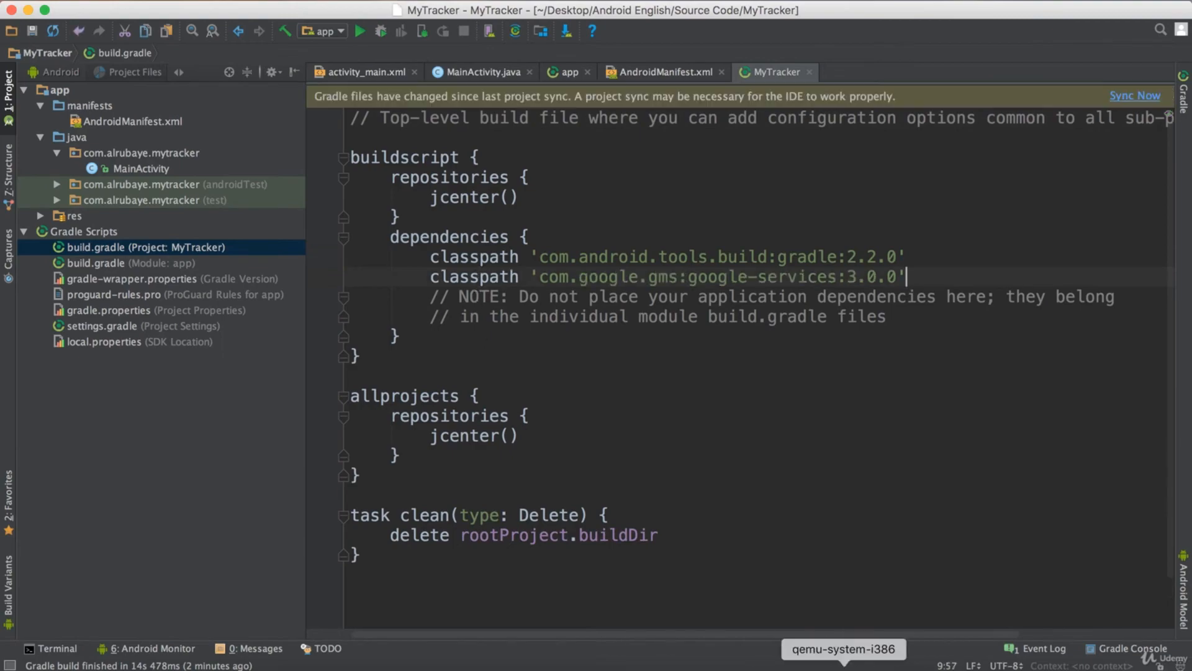
- Copy the com.google.gms.google-services apply plugin line from the Firebase console to the end of the app module's build.gradle and sync the project
click(944, 661)
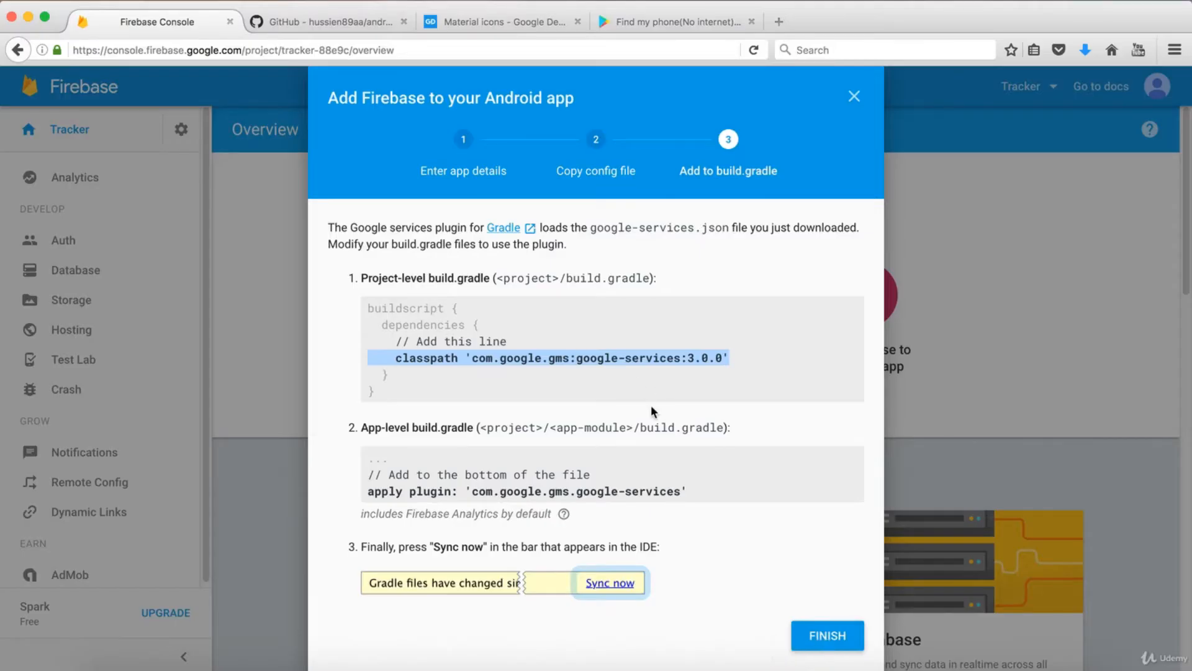
drag(706, 501, 363, 497)
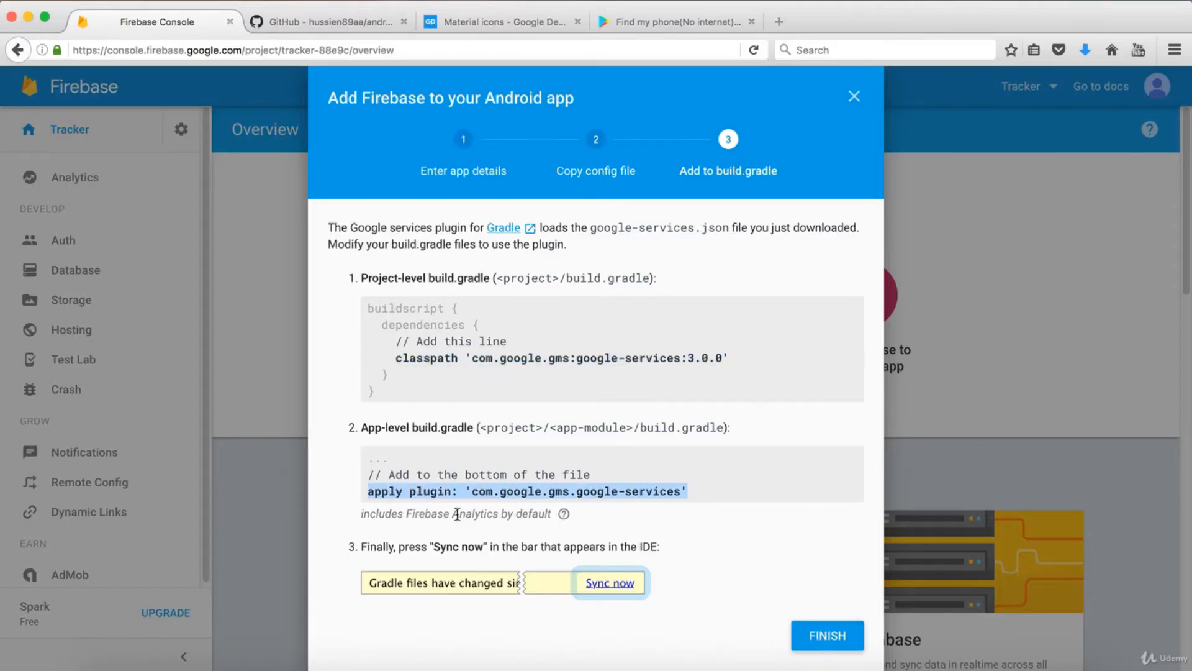
click(888, 665)
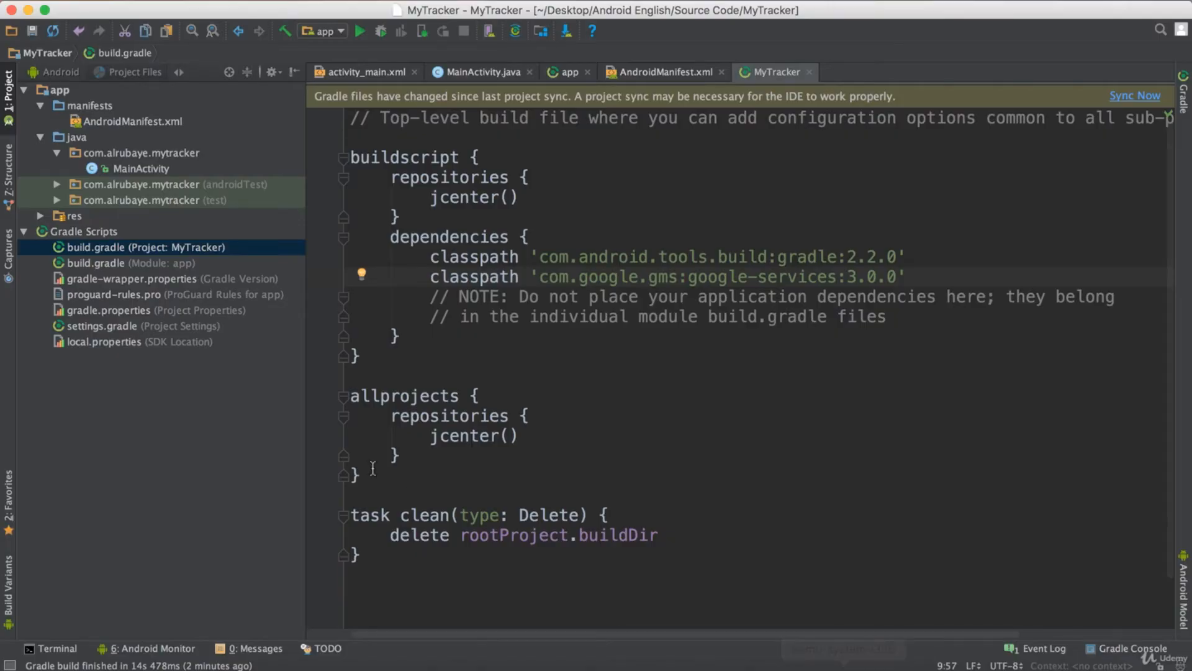
double_click(158, 264)
scroll(534, 459, down, 3)
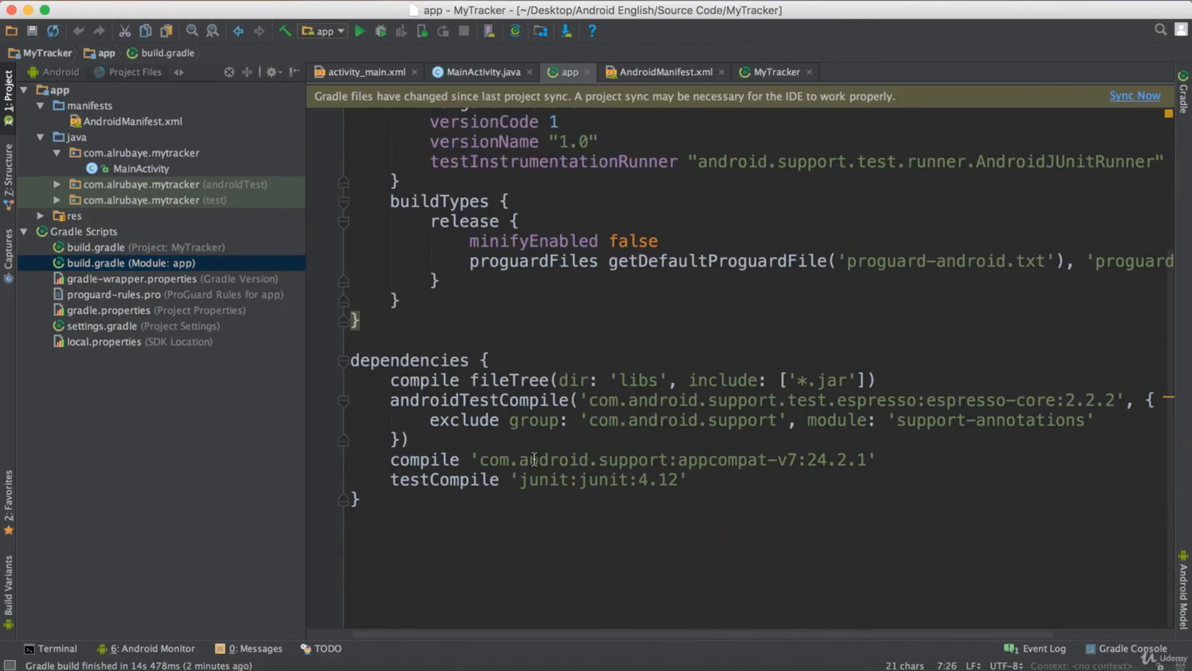
click(436, 504)
key(Return)
key(ctrl+v)
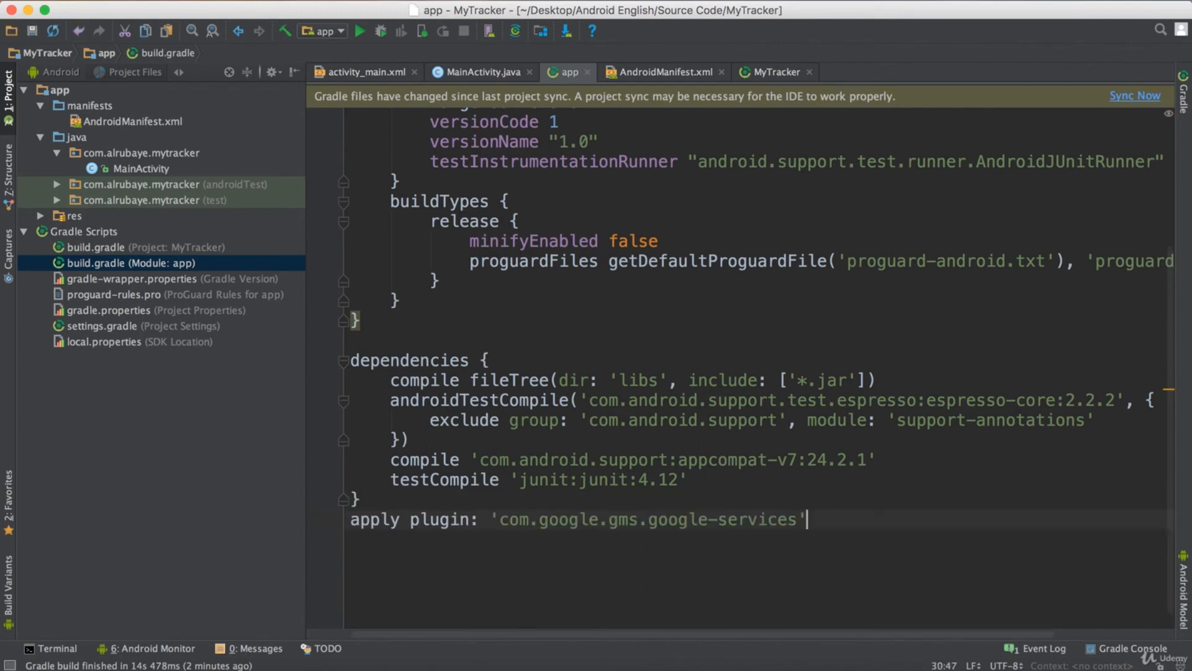
click(492, 31)
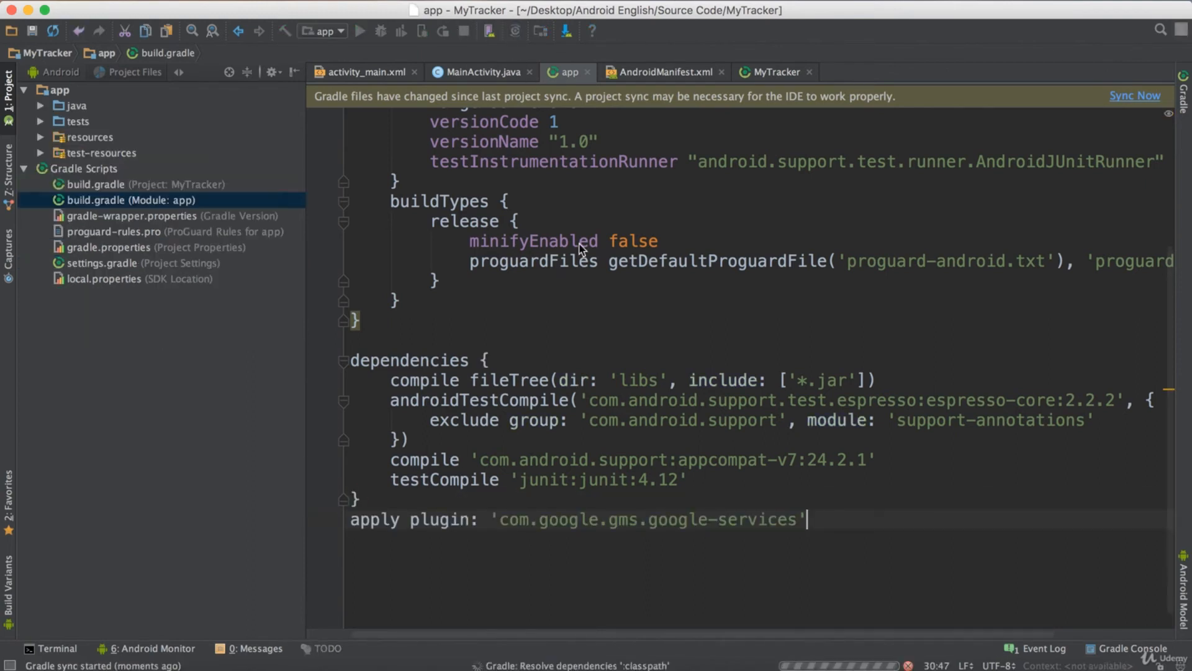
- Return to Firefox, finish the Add Firebase setup, and open the Analytics Get Started guide for Android in the Firebase documentation
click(800, 665)
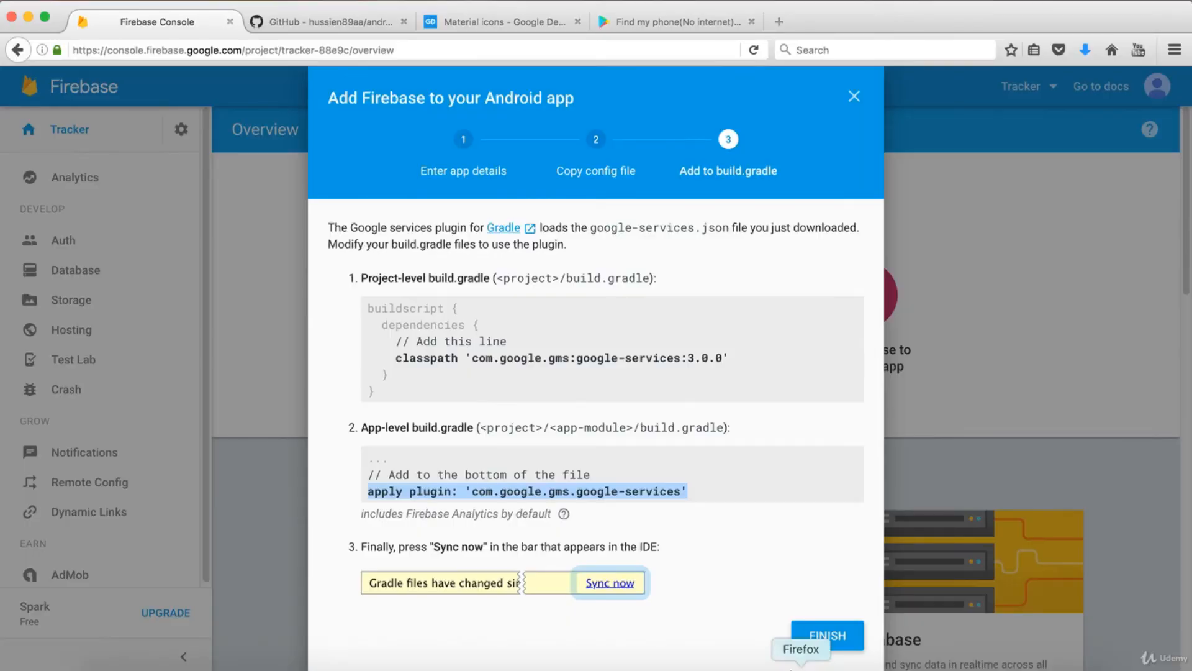
click(828, 643)
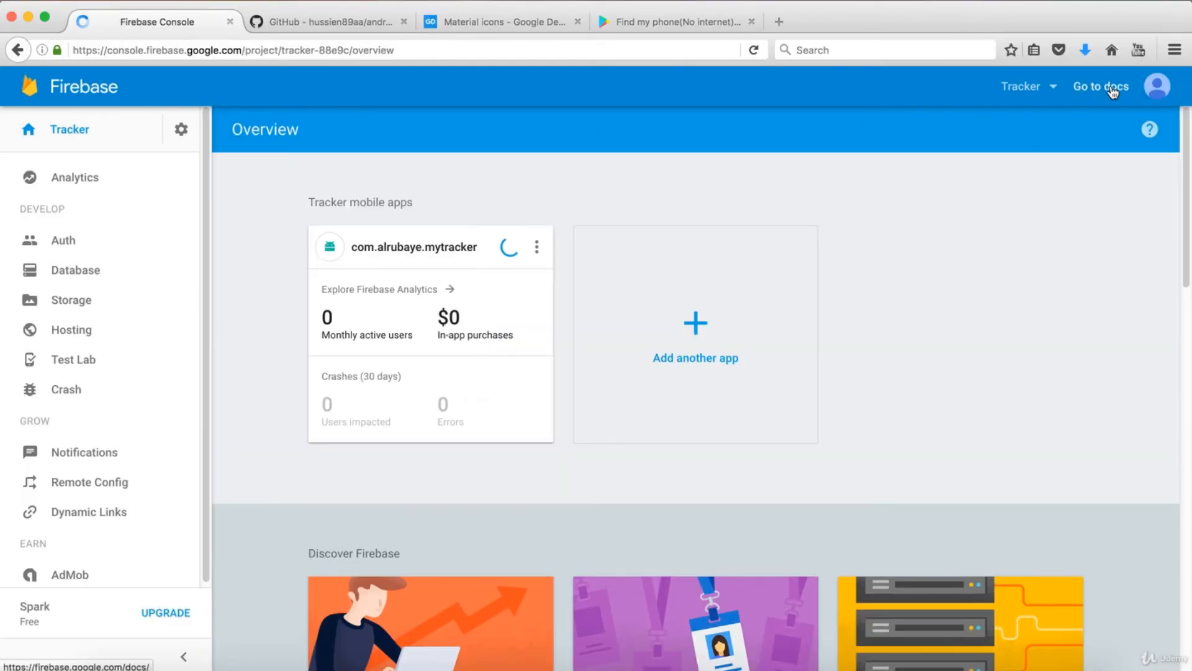
click(1111, 87)
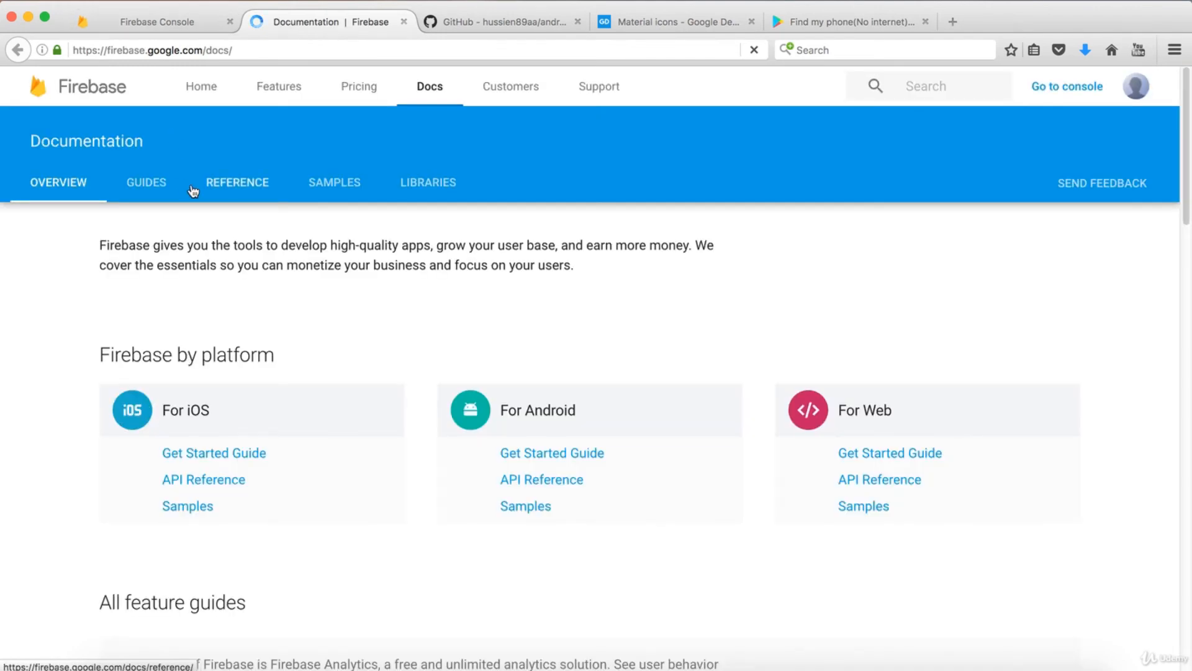
click(549, 453)
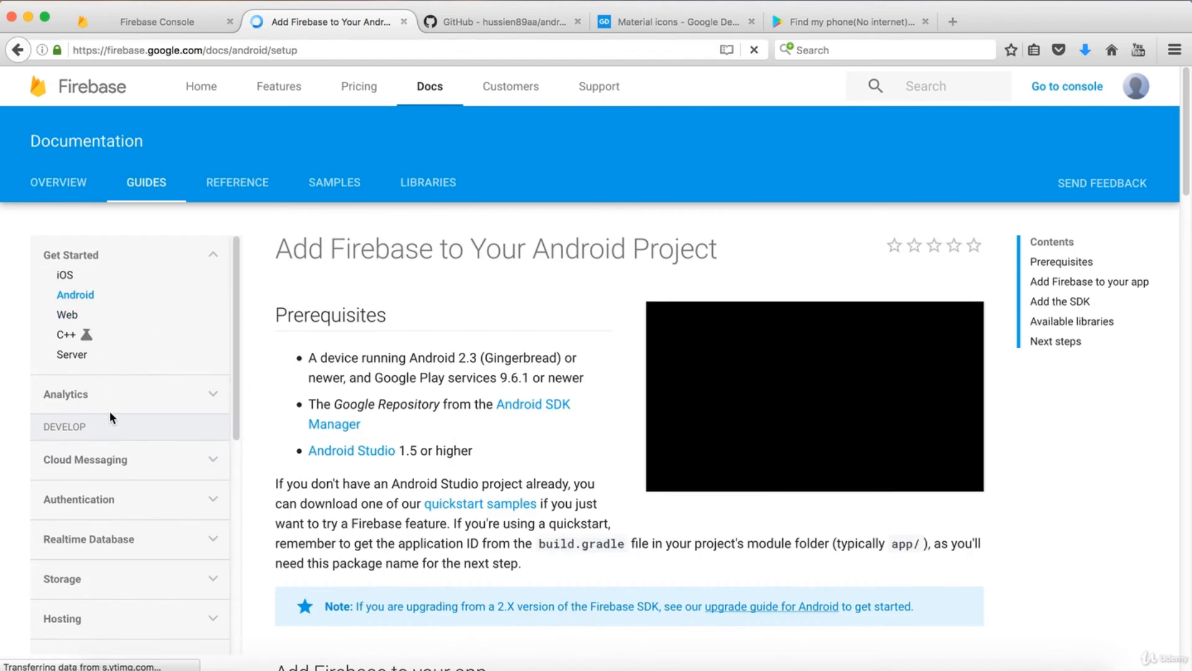
click(85, 401)
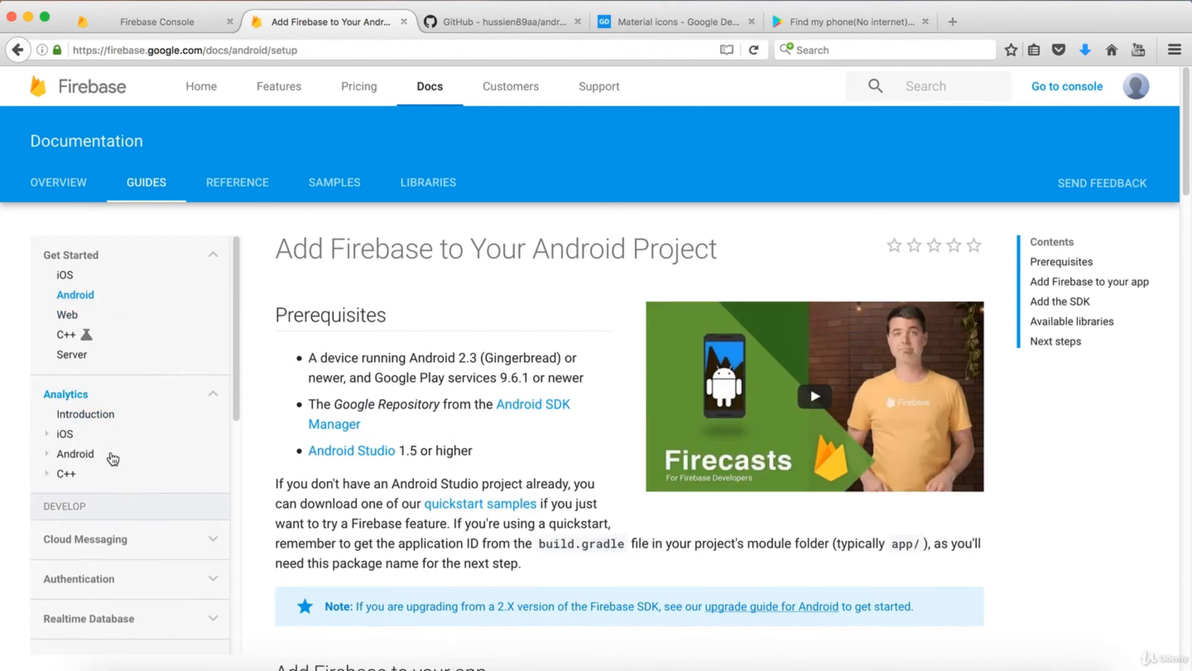
click(73, 452)
click(96, 474)
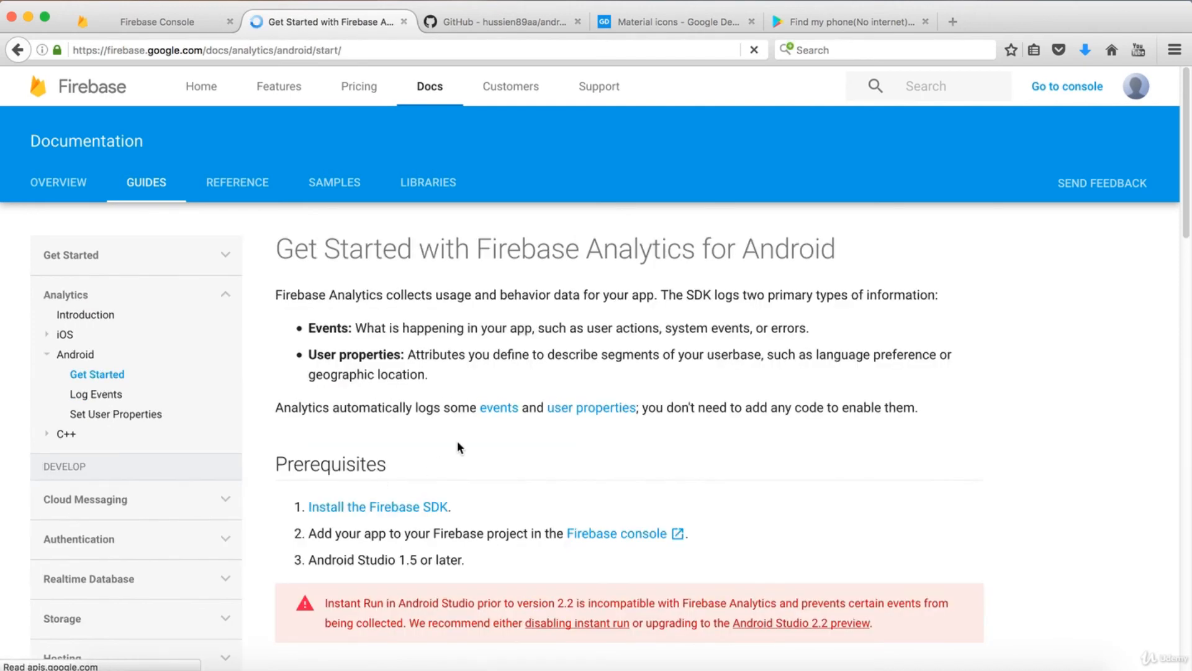
- Copy the 'com.google.firebase:firebase-core:9.6.0' compile line from the guide into the dependencies of the app module's build.gradle in Android Studio
scroll(460, 447, down, 5)
drag(641, 429, 273, 435)
drag(635, 423, 278, 426)
key(ctrl+c)
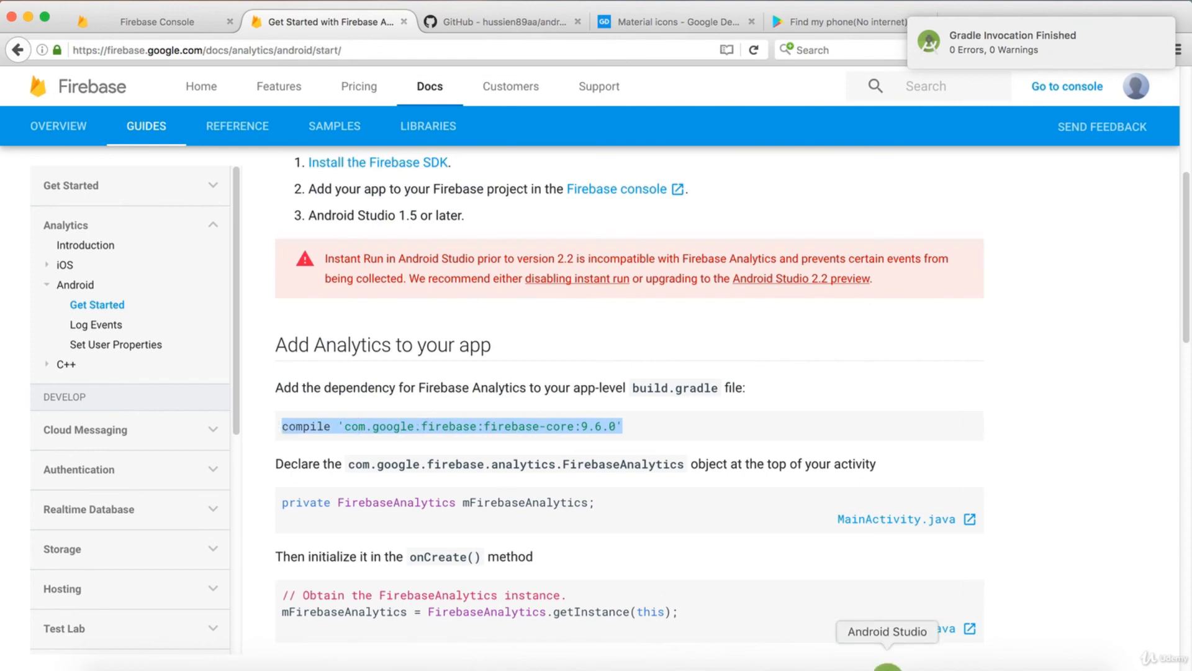
click(868, 665)
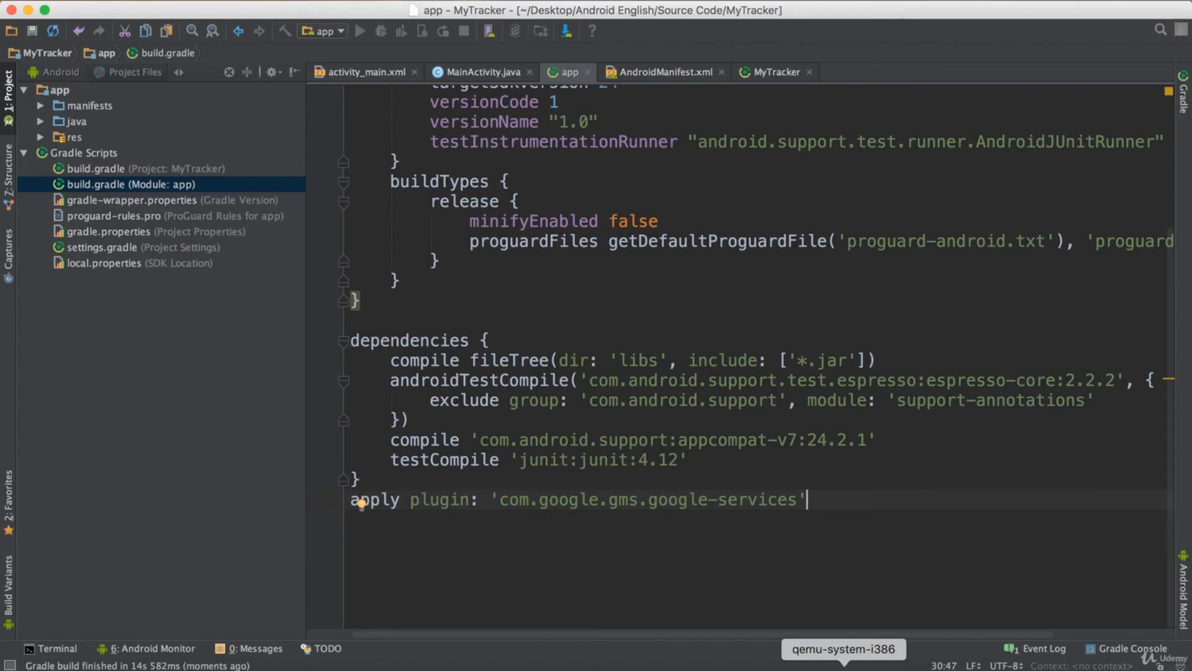
click(717, 462)
key(Return)
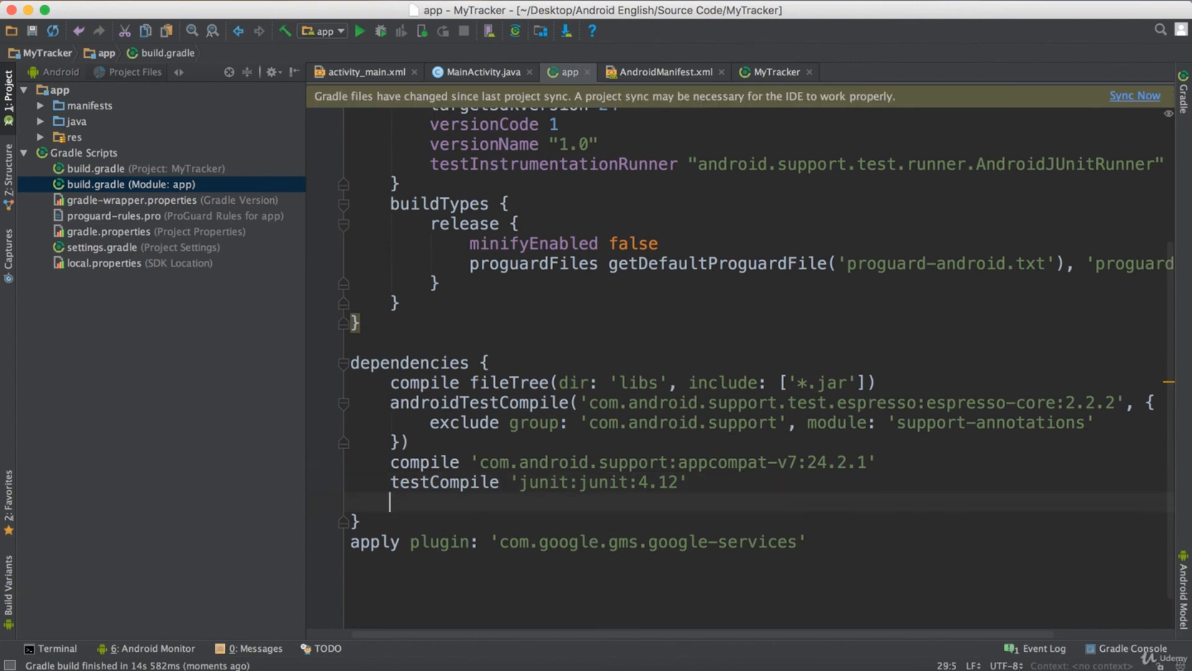
key(ctrl+v)
- Run the app on the Nexus_4_API_24 emulator and examine the FirebaseApp initialization message in an enlarged logcat
click(361, 31)
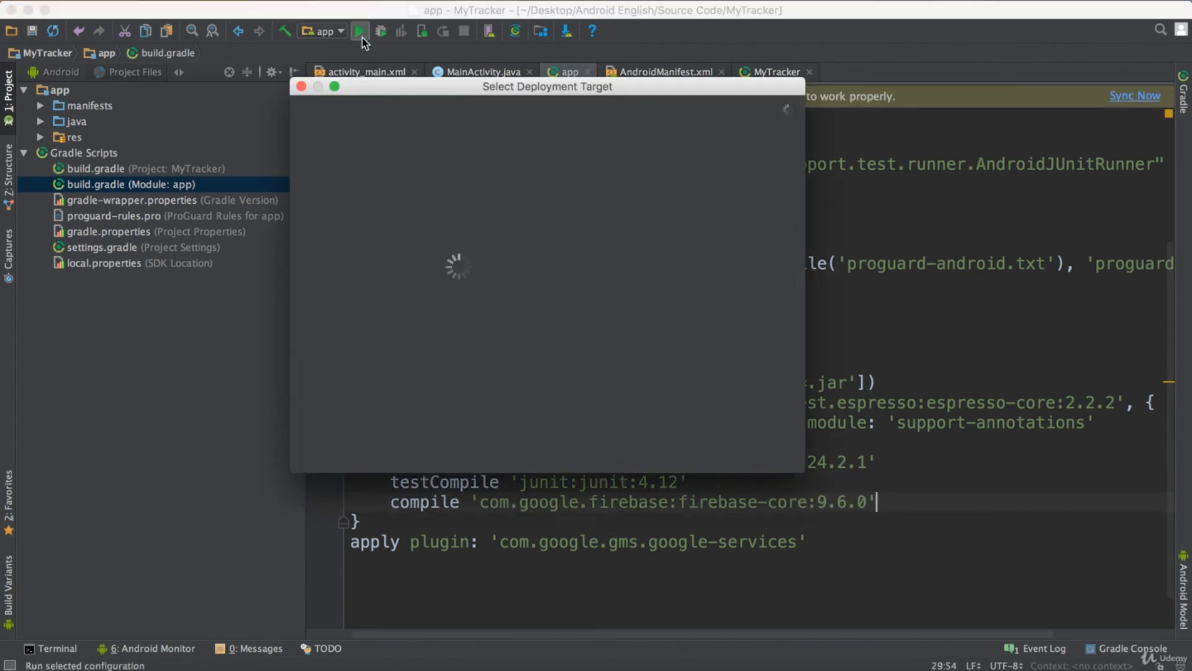
click(766, 454)
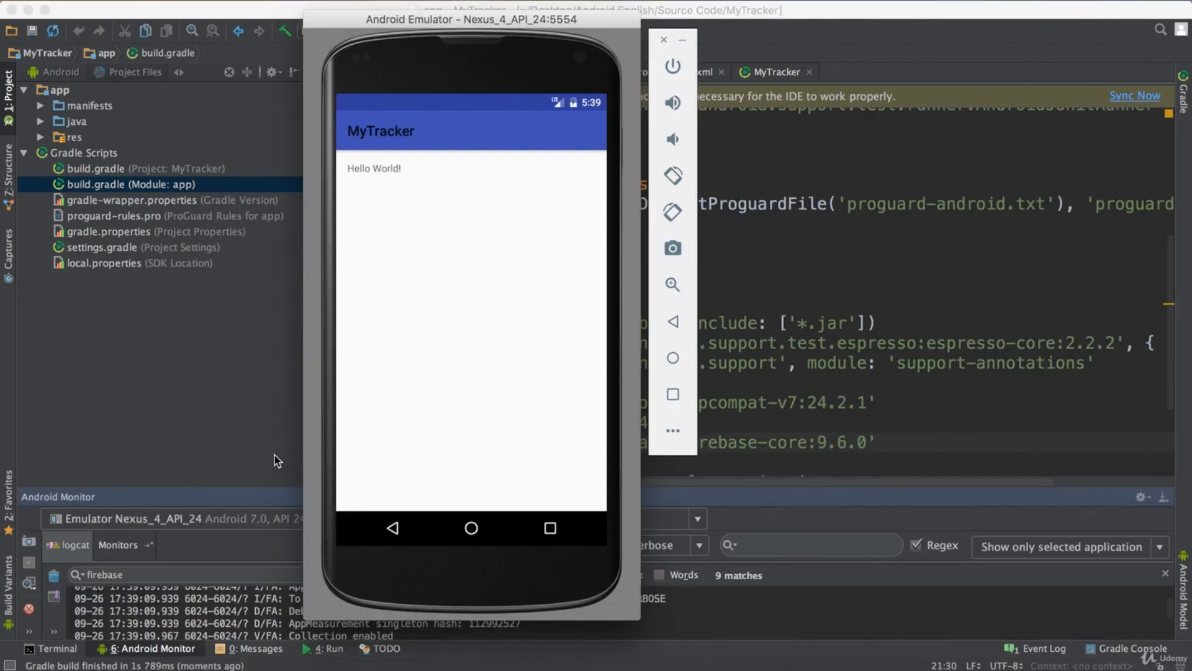
click(235, 501)
click(149, 649)
click(155, 650)
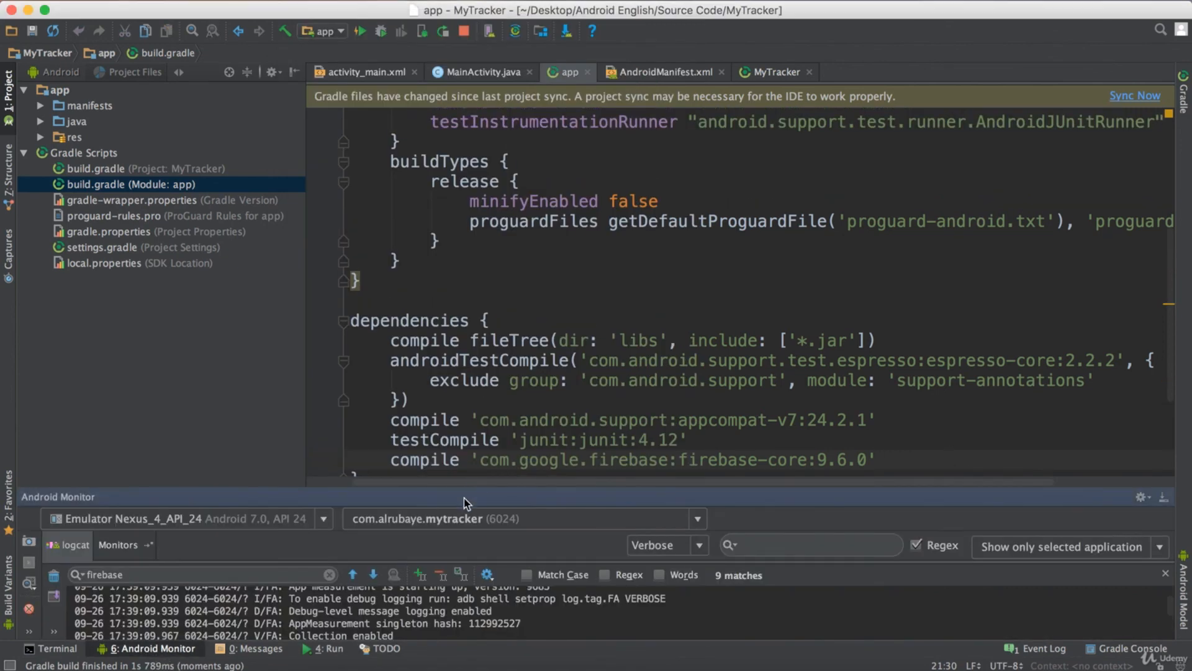
drag(470, 491, 475, 239)
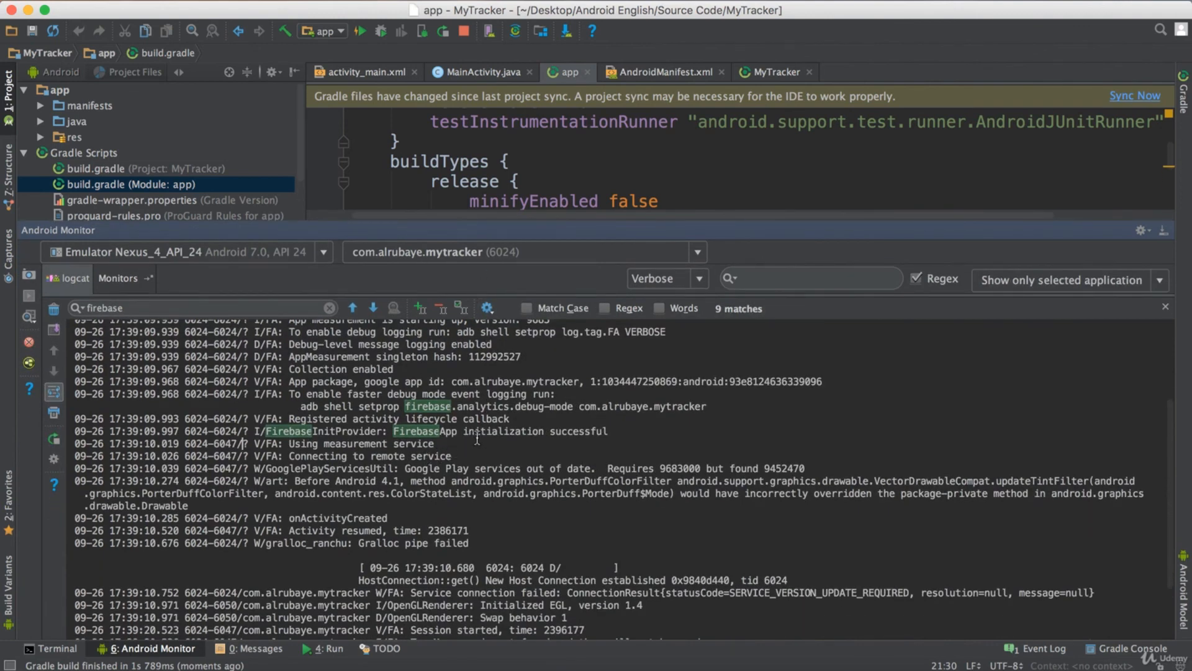
drag(395, 431, 618, 434)
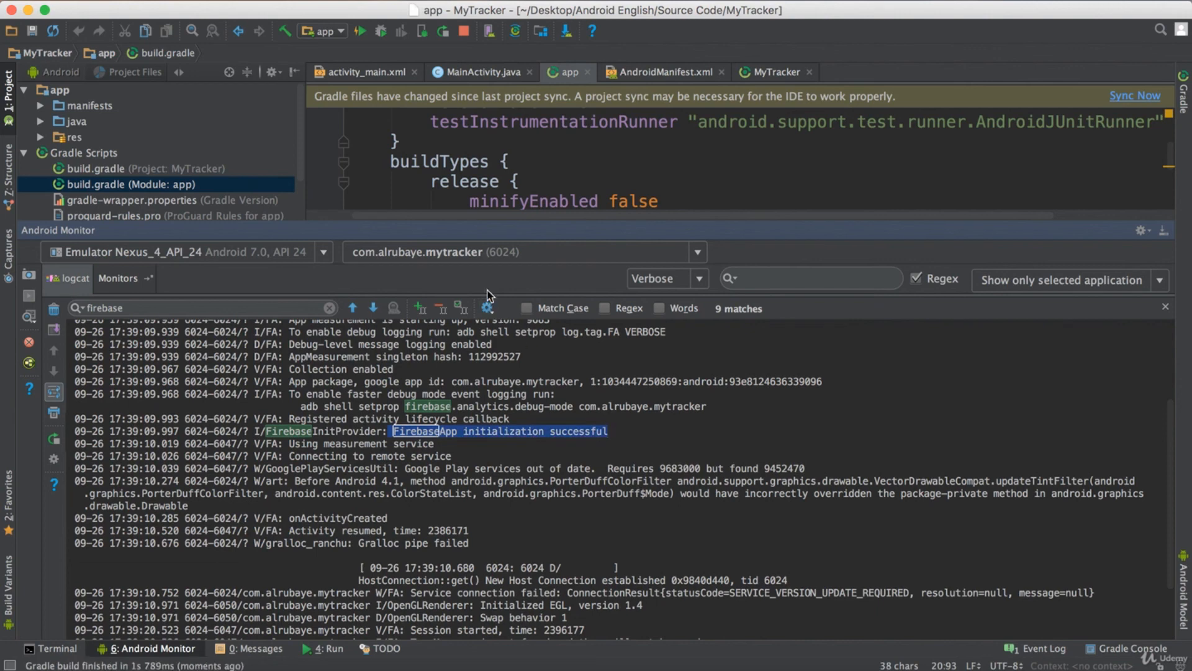
- Stop the running app and launch it again on the selected deployment target
click(464, 32)
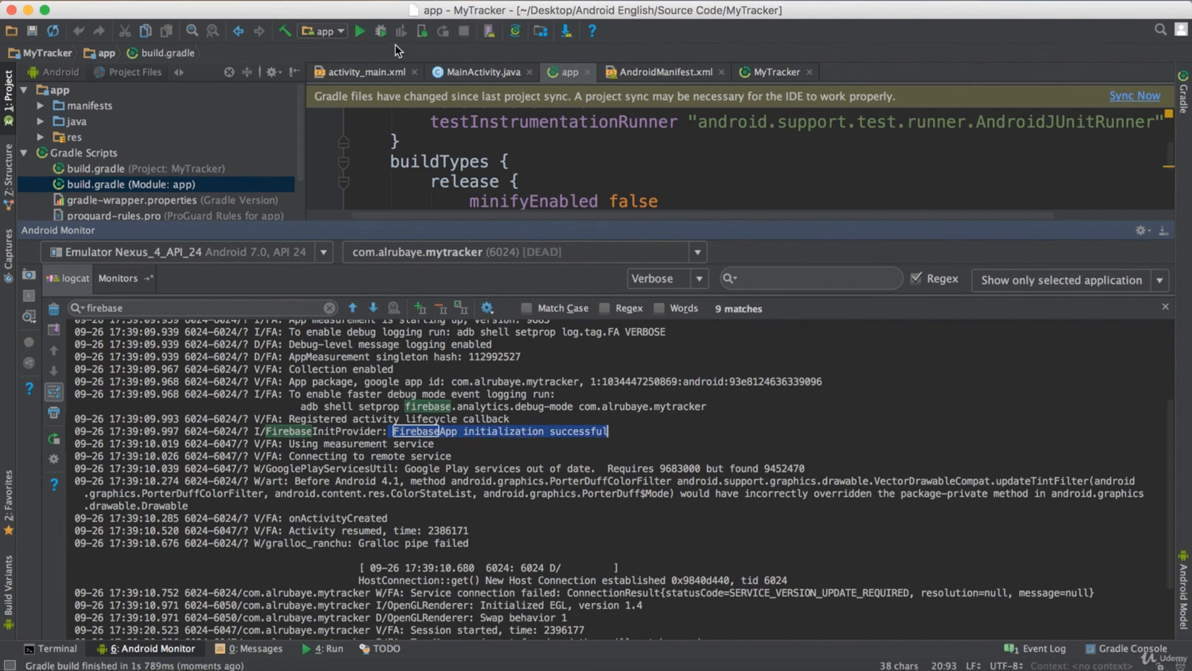
click(359, 31)
click(770, 453)
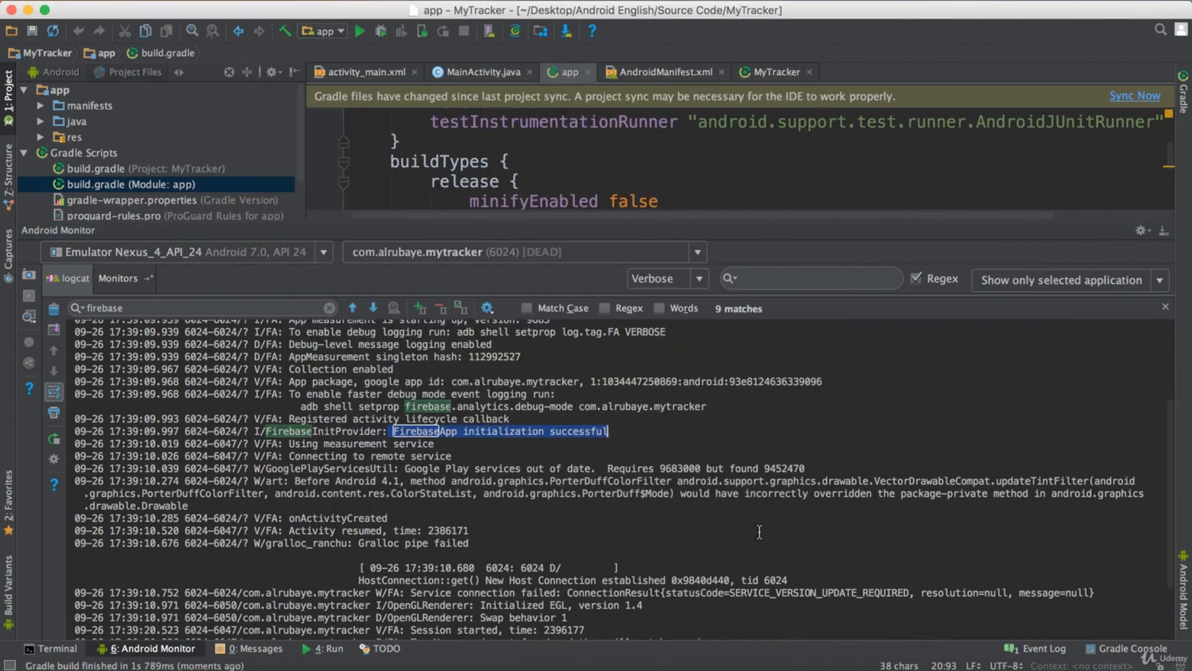